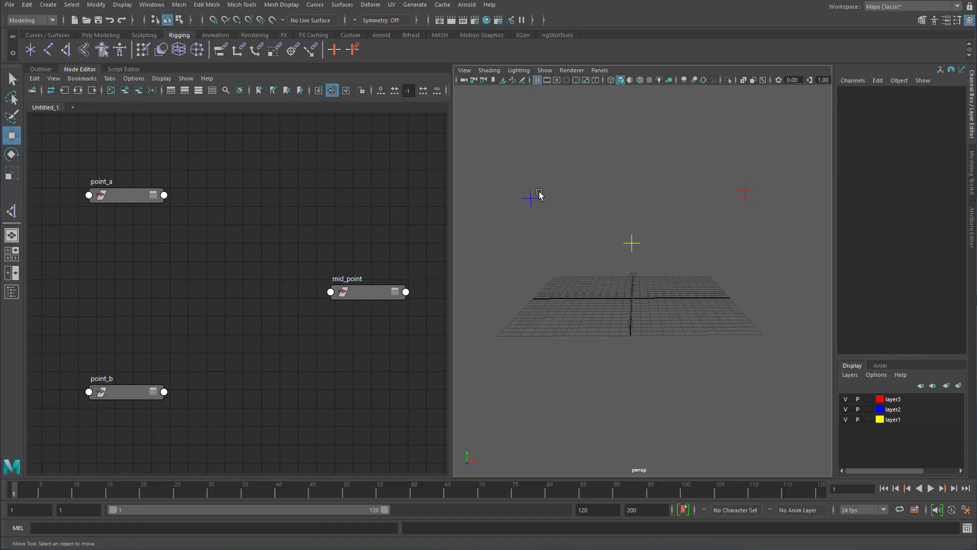
Examine the point_a, point_b and mid_point locators in the viewport by selecting each one in turn.
{"action": "left_click", "coordinate": [537, 194]}
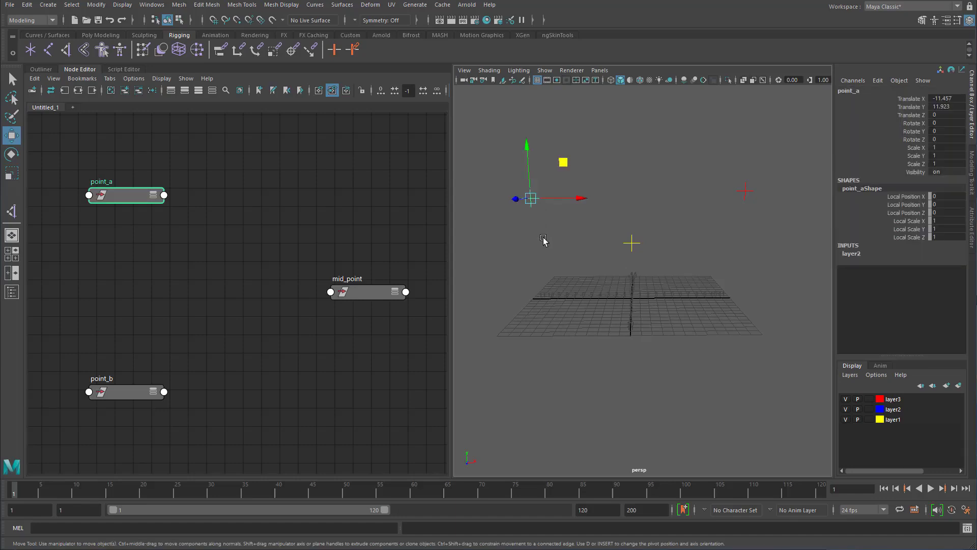
{"action": "left_click_drag", "start_coordinate": [695, 172], "coordinate": [782, 211]}
{"action": "left_click_drag", "start_coordinate": [633, 216], "coordinate": [659, 260]}
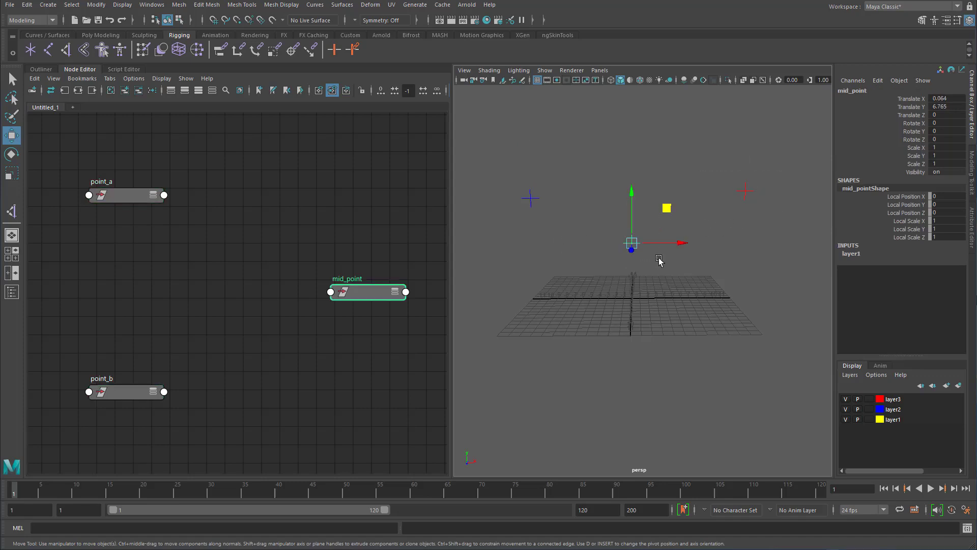
{"action": "left_click", "coordinate": [698, 256]}
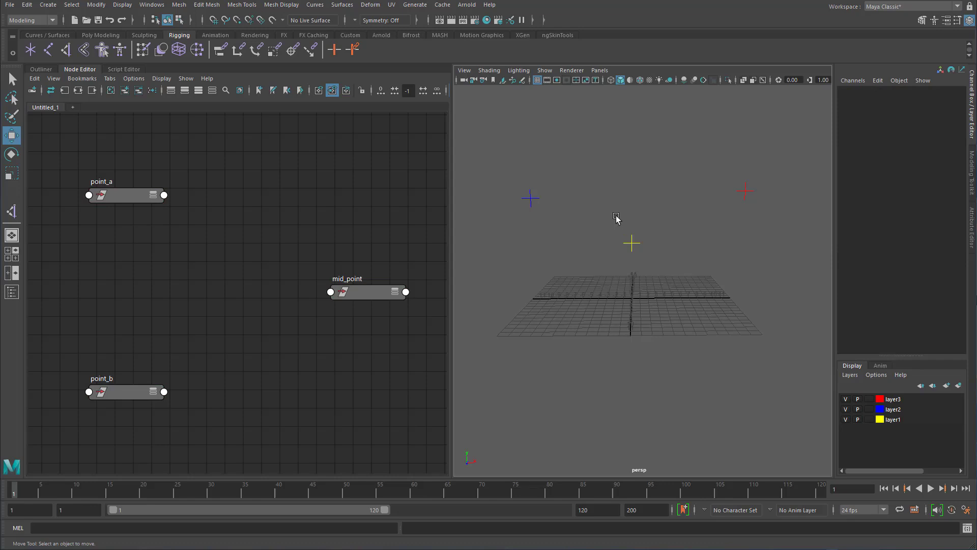
{"action": "left_click_drag", "start_coordinate": [616, 216], "coordinate": [653, 290]}
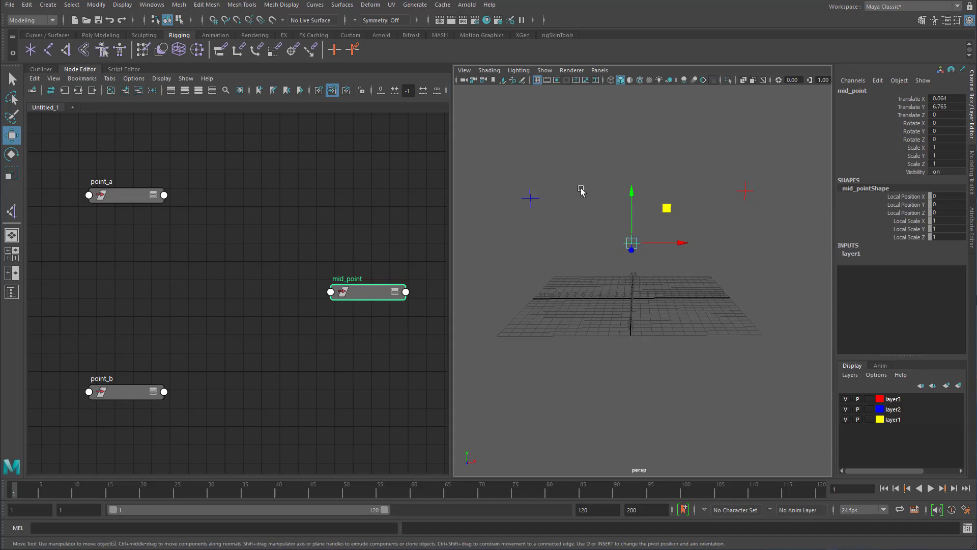
{"action": "left_click", "coordinate": [669, 168]}
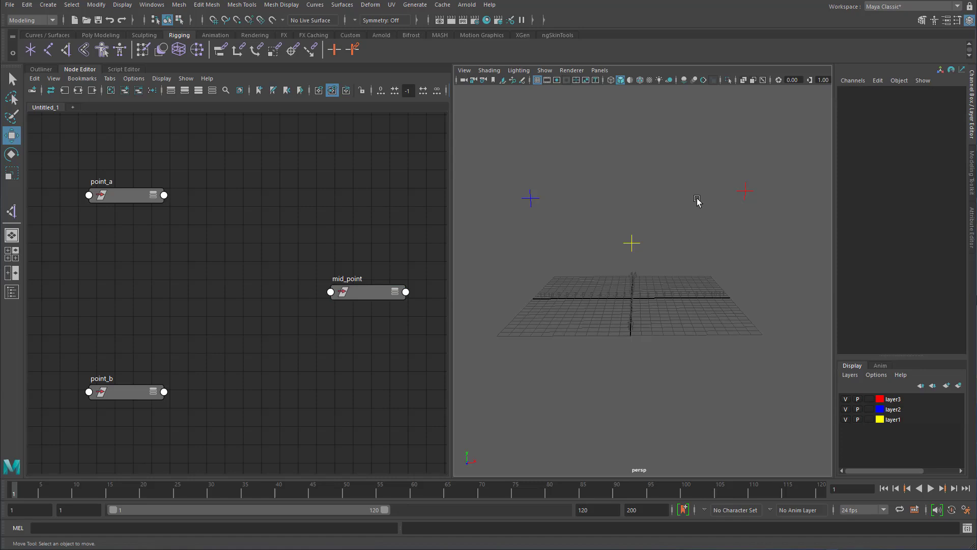
{"action": "left_click_drag", "start_coordinate": [626, 201], "coordinate": [652, 272]}
{"action": "left_click", "coordinate": [673, 250]}
Draw a straight EP curve snapped from the point_a locator to the point_b locator.
{"action": "left_click", "coordinate": [48, 35]}
{"action": "left_click", "coordinate": [84, 50]}
{"action": "left_click_drag", "start_coordinate": [563, 207], "coordinate": [575, 215], "text": "alt"}
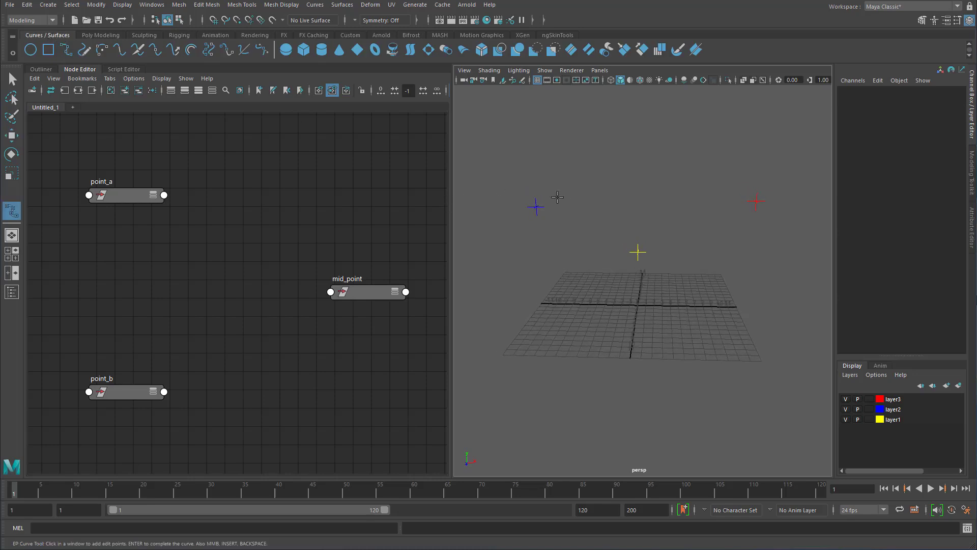
{"action": "key", "text": "v"}
{"action": "left_click", "coordinate": [535, 206]}
{"action": "left_click", "coordinate": [746, 198]}
{"action": "key", "text": "w"}
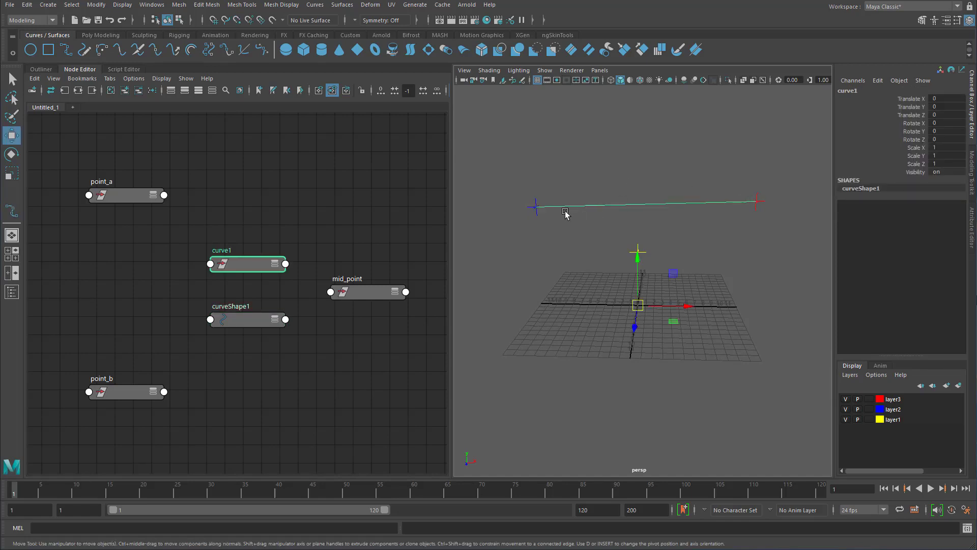
Snap the new curve's pivot to its end at the point_a locator.
{"action": "key", "text": "d"}
{"action": "key", "text": "v"}
{"action": "middle_click_drag", "start_coordinate": [559, 215], "coordinate": [552, 215]}
Enlarge the viewport and set the curve's scale to 0.5 on X, Y and Z.
{"action": "key", "text": "r"}
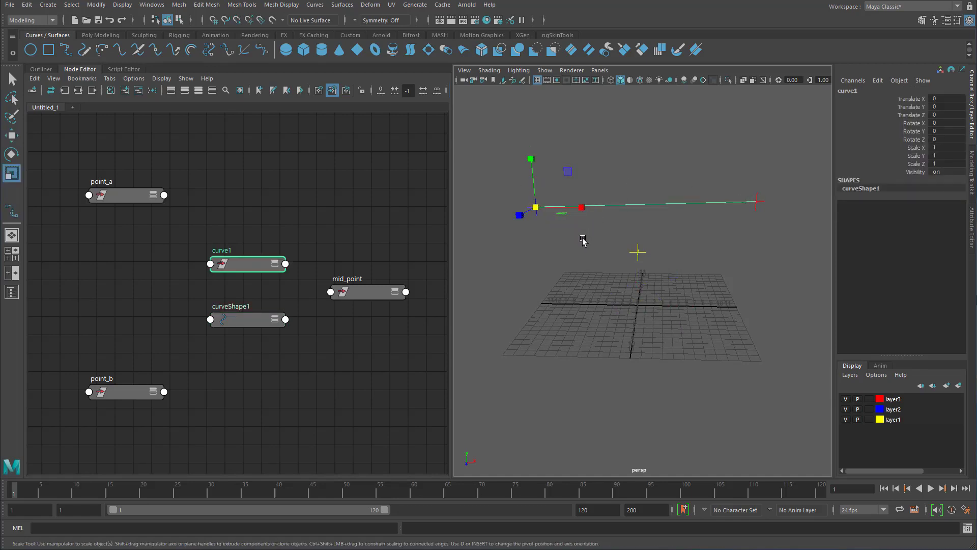
{"action": "left_click", "coordinate": [703, 80]}
{"action": "right_click_drag", "start_coordinate": [555, 206], "coordinate": [588, 200], "text": "alt"}
{"action": "middle_click_drag", "start_coordinate": [574, 206], "coordinate": [579, 235], "text": "alt"}
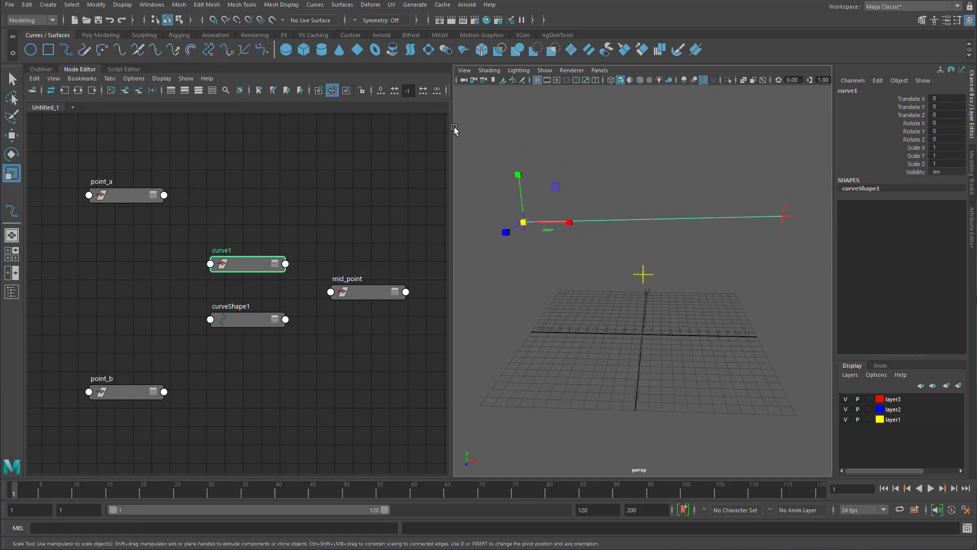
{"action": "left_click_drag", "start_coordinate": [452, 139], "coordinate": [346, 150]}
{"action": "middle_click_drag", "start_coordinate": [546, 242], "coordinate": [528, 272], "text": "alt"}
{"action": "left_click_drag", "start_coordinate": [946, 147], "coordinate": [950, 165]}
{"action": "type", "text": "0.5"}
{"action": "key", "text": "Return"}
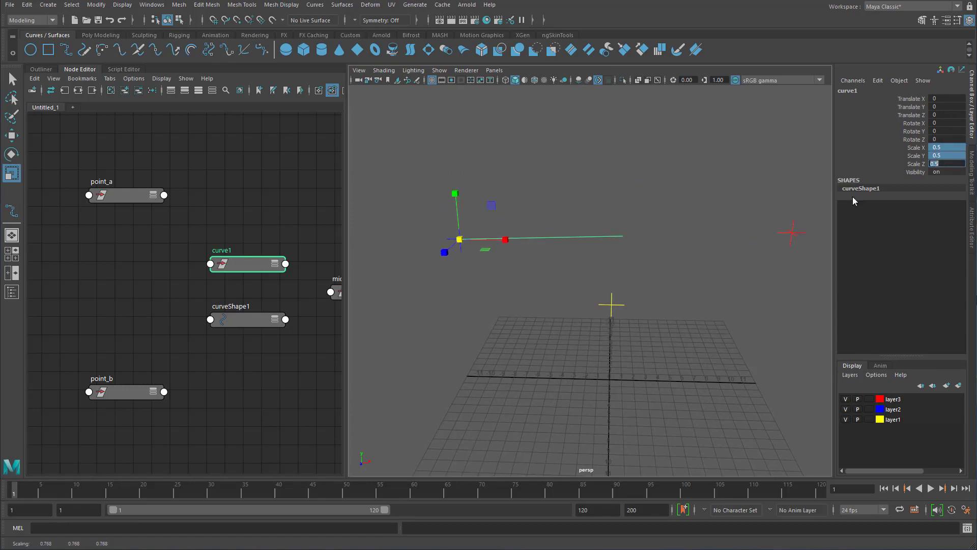
Snap the mid_point locator along the curve to the free end of the halved curve.
{"action": "left_click", "coordinate": [583, 284]}
{"action": "left_click", "coordinate": [611, 304]}
{"action": "key", "text": "w"}
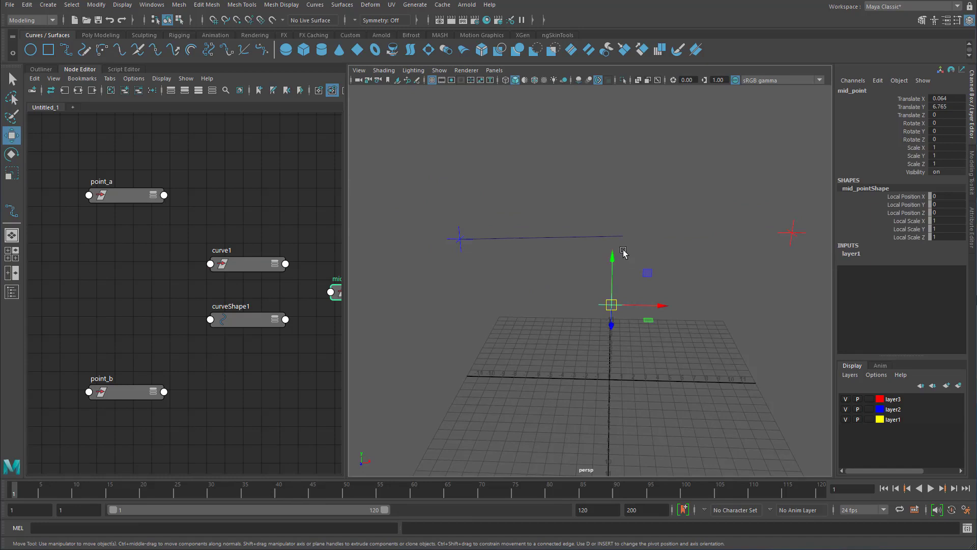
{"action": "key", "text": "c"}
{"action": "middle_click_drag", "start_coordinate": [617, 244], "coordinate": [641, 228]}
{"action": "key", "text": "c"}
{"action": "left_click_drag", "start_coordinate": [637, 288], "coordinate": [621, 236]}
{"action": "left_click", "coordinate": [672, 277]}
Point-constrain mid_point to point_a and point_b on the X axis without maintaining the offset.
{"action": "left_click_drag", "start_coordinate": [672, 277], "coordinate": [448, 216], "text": "alt"}
{"action": "left_click_drag", "start_coordinate": [556, 234], "coordinate": [476, 230], "text": "alt"}
{"action": "key", "text": "q"}
{"action": "left_click", "coordinate": [437, 237]}
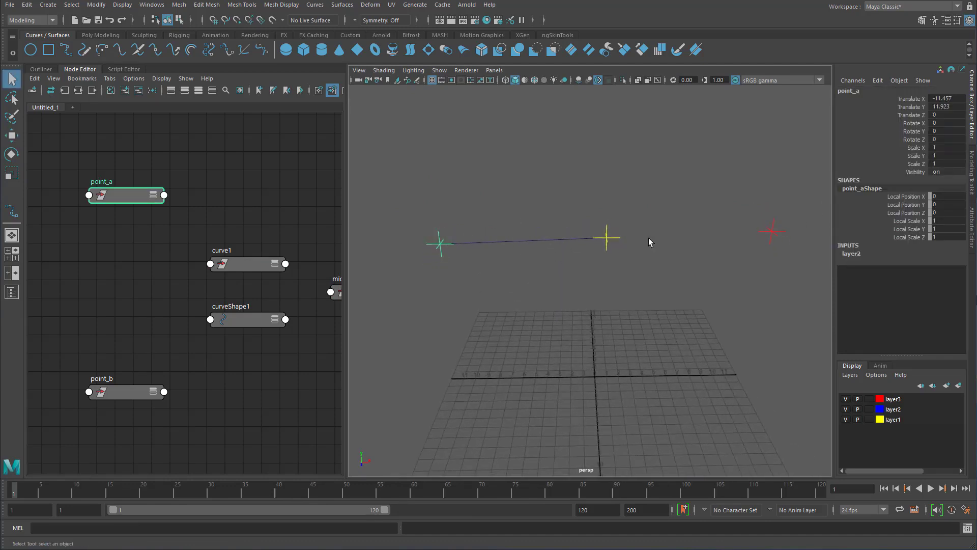
{"action": "left_click_drag", "start_coordinate": [783, 277], "coordinate": [641, 224], "text": "shift"}
{"action": "left_click", "coordinate": [607, 226], "text": "shift"}
{"action": "key", "text": "F3"}
{"action": "left_click", "coordinate": [261, 5]}
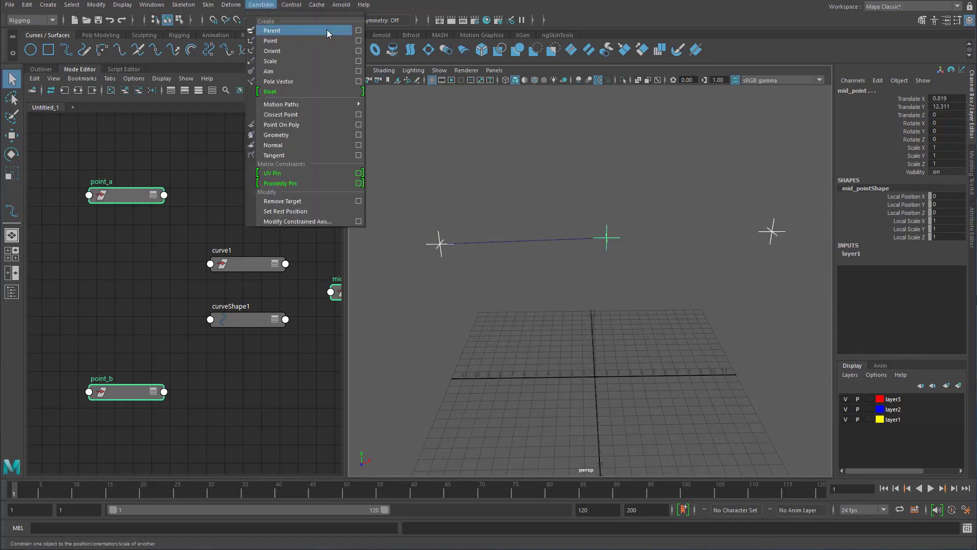
{"action": "left_click", "coordinate": [358, 41]}
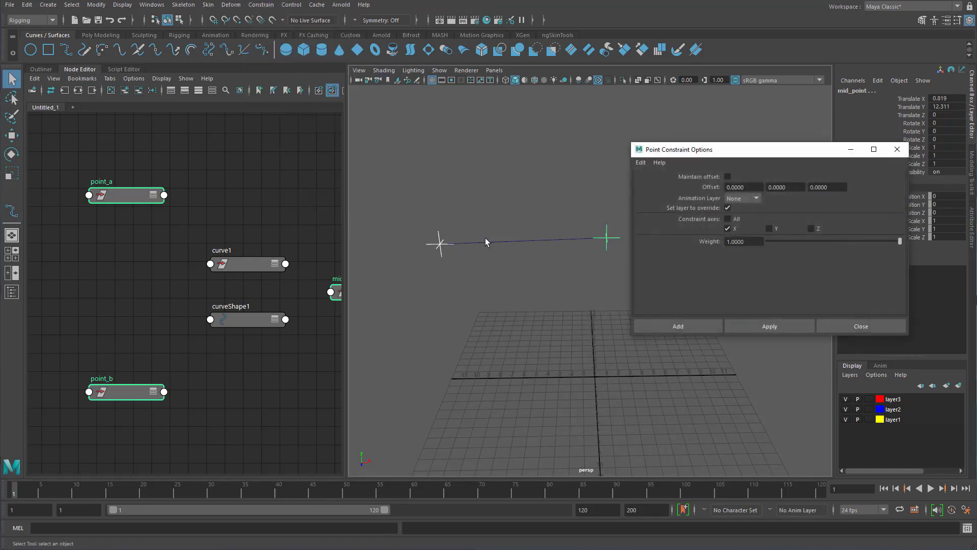
{"action": "left_click", "coordinate": [789, 324]}
{"action": "left_click", "coordinate": [860, 326]}
Test the point constraint by moving the point_b locator, and undo that move.
{"action": "left_click", "coordinate": [658, 329]}
{"action": "left_click", "coordinate": [771, 232]}
{"action": "key", "text": "w"}
{"action": "middle_click_drag", "start_coordinate": [700, 242], "coordinate": [674, 233]}
{"action": "key", "text": "ctrl+z"}
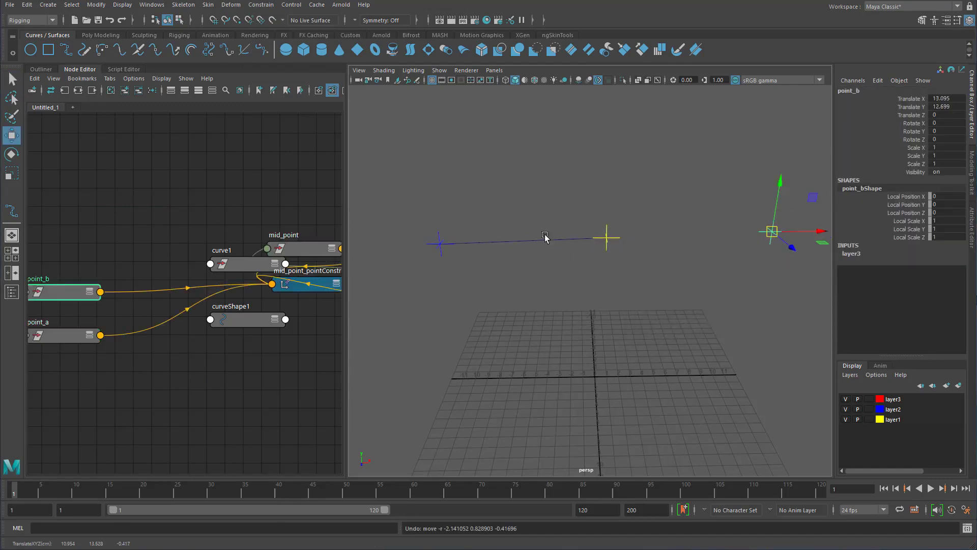
Undo the point constraint on the mid_point locator.
{"action": "left_click", "coordinate": [537, 241]}
{"action": "key", "text": "f"}
{"action": "right_click_drag", "start_coordinate": [787, 273], "coordinate": [510, 242], "text": "alt"}
{"action": "left_click_drag", "start_coordinate": [511, 242], "coordinate": [542, 219], "text": "alt"}
{"action": "left_click", "coordinate": [570, 176]}
{"action": "key", "text": "ctrl+z"}
{"action": "key", "text": "ctrl+z"}
{"action": "key", "text": "ctrl+z"}
{"action": "key", "text": "ctrl+z"}
{"action": "key", "text": "ctrl+z"}
{"action": "key", "text": "ctrl+z"}
Raise the mid_point locator above the line between point_a and point_b, and delete the curve.
{"action": "left_click_drag", "start_coordinate": [589, 197], "coordinate": [572, 187], "text": "alt"}
{"action": "right_click_drag", "start_coordinate": [583, 239], "coordinate": [549, 237], "text": "alt"}
{"action": "middle_click_drag", "start_coordinate": [549, 237], "coordinate": [544, 201], "text": "alt"}
{"action": "left_click", "coordinate": [598, 214]}
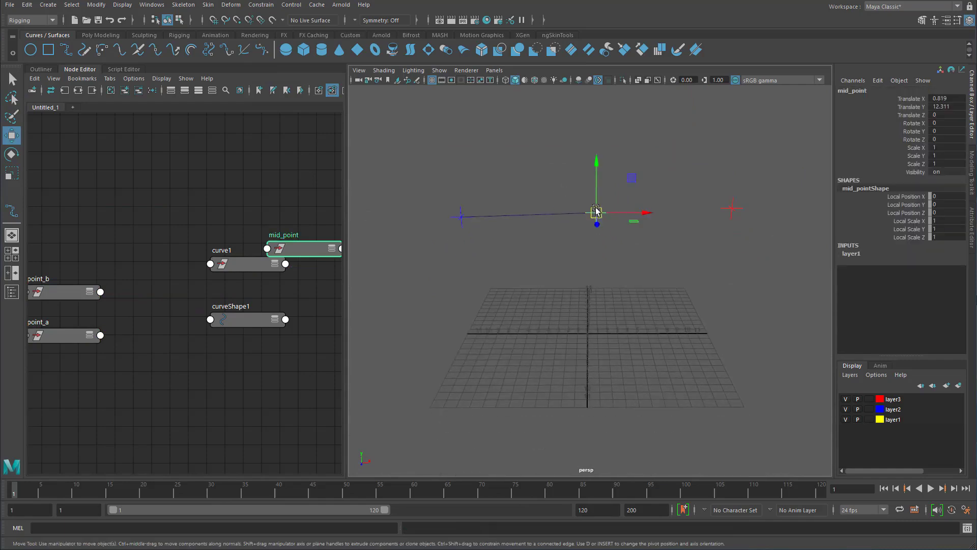
{"action": "left_click_drag", "start_coordinate": [597, 214], "coordinate": [585, 151]}
{"action": "left_click", "coordinate": [548, 214]}
{"action": "middle_click_drag", "start_coordinate": [568, 252], "coordinate": [561, 240], "text": "alt"}
{"action": "key", "text": "Delete"}
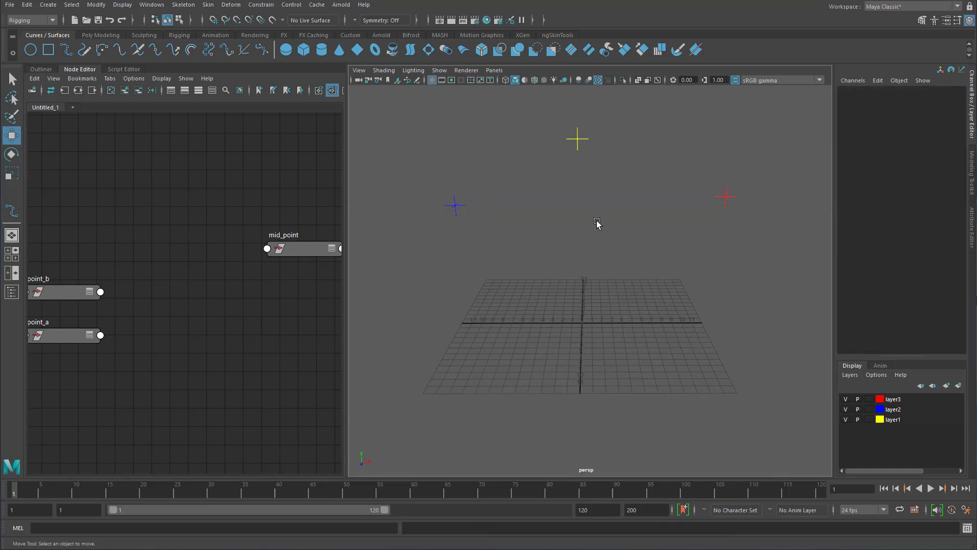
{"action": "left_click", "coordinate": [65, 49]}
{"action": "middle_click_drag", "start_coordinate": [584, 269], "coordinate": [580, 257], "text": "alt"}
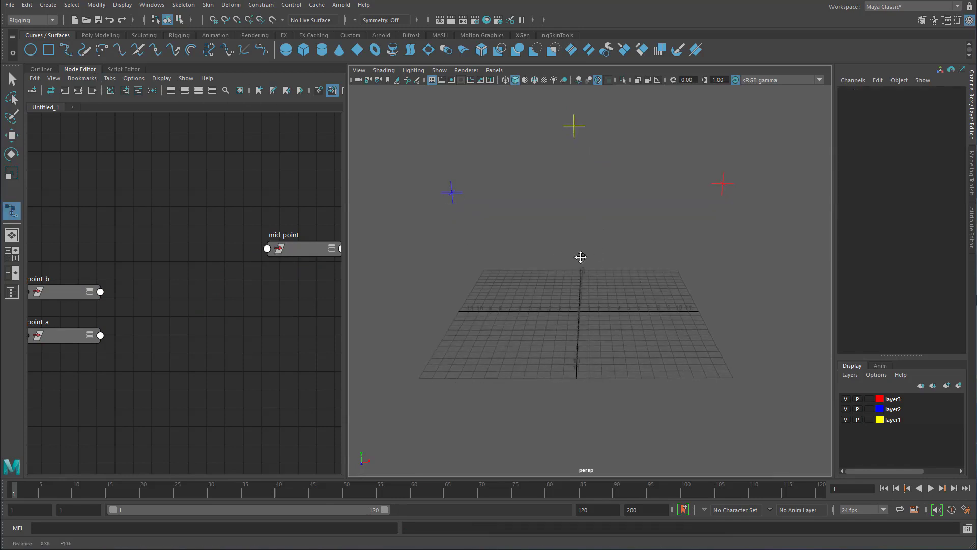
{"action": "left_click_drag", "start_coordinate": [580, 267], "coordinate": [573, 266], "text": "alt"}
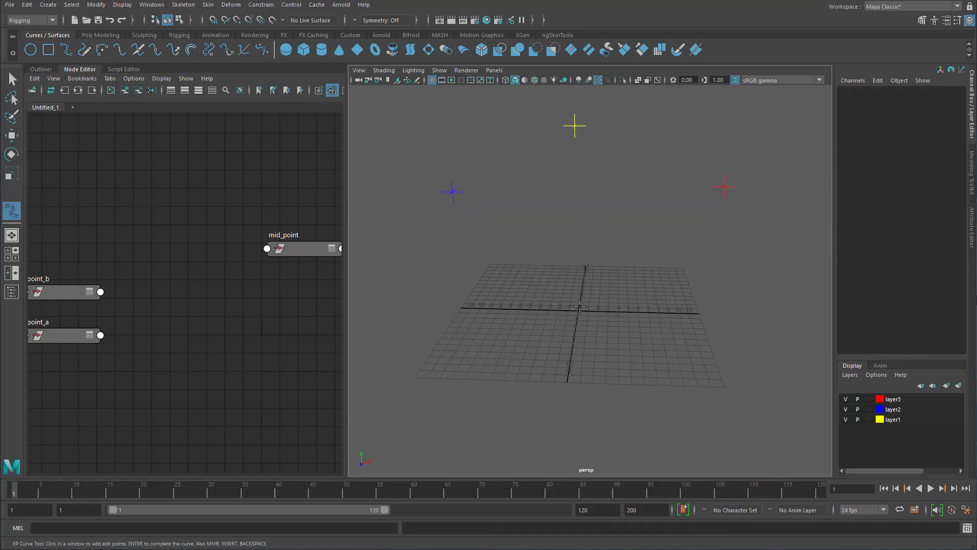
{"action": "key", "text": "w"}
Check the translate values of the point_a and point_b locators by selecting them in turn.
{"action": "left_click_drag", "start_coordinate": [437, 170], "coordinate": [486, 240]}
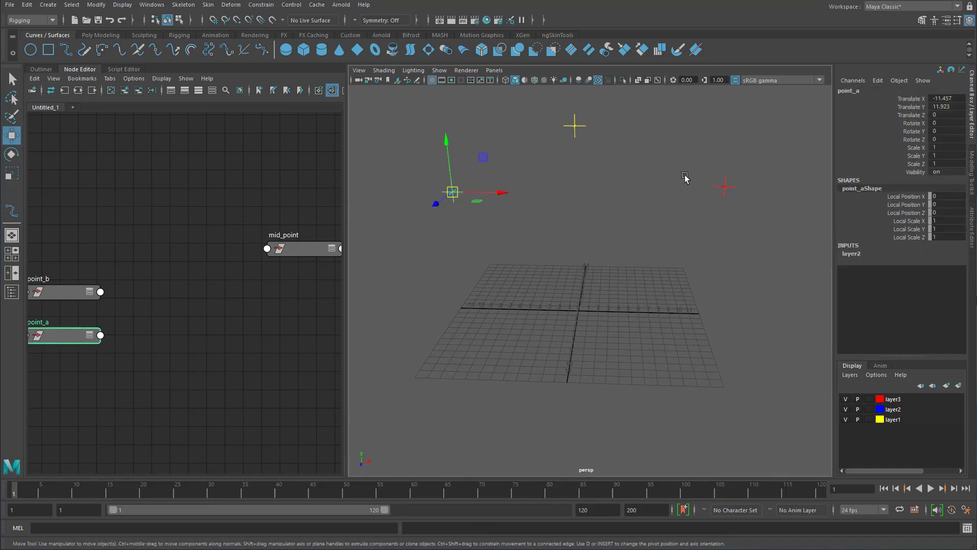
{"action": "left_click_drag", "start_coordinate": [695, 172], "coordinate": [755, 235]}
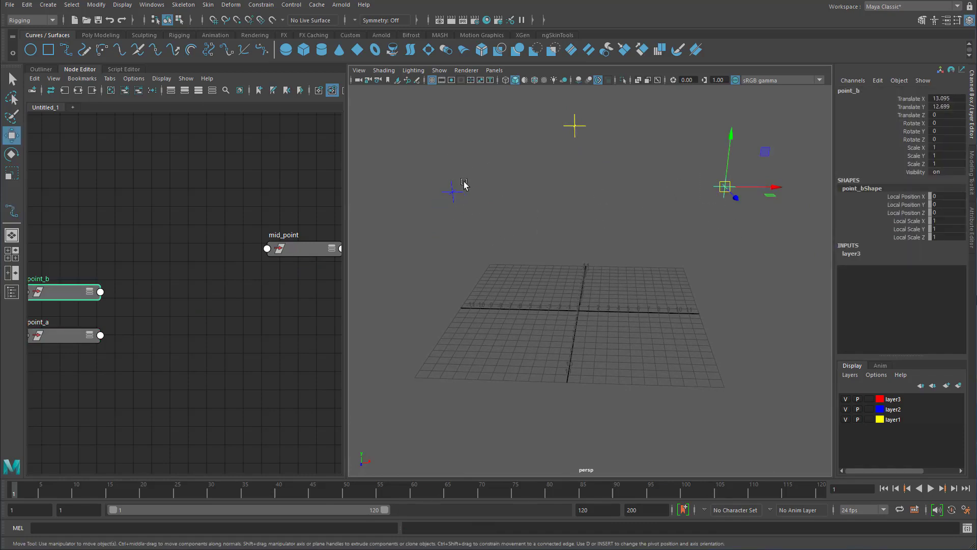
{"action": "left_click_drag", "start_coordinate": [456, 152], "coordinate": [484, 219]}
{"action": "left_click", "coordinate": [728, 178]}
{"action": "left_click", "coordinate": [636, 257]}
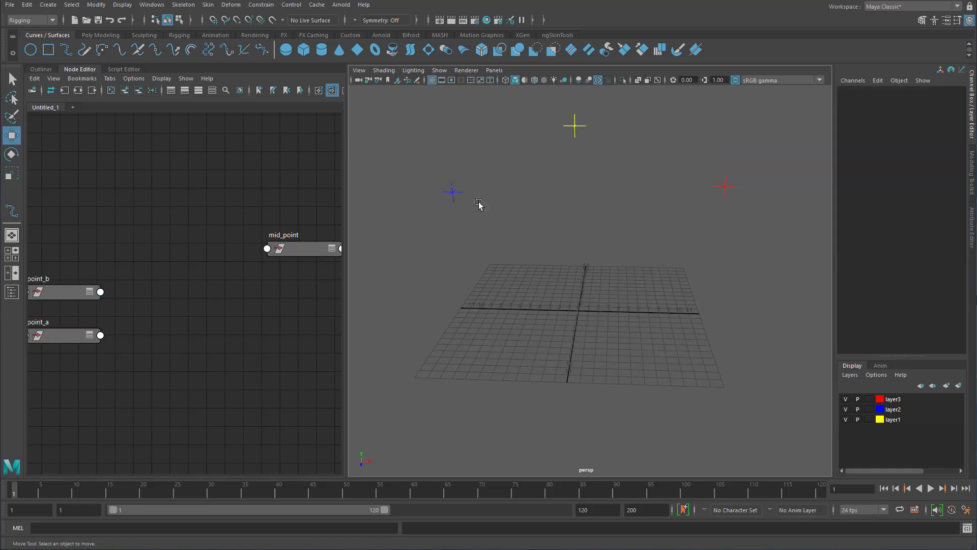
Draw a straight EP curve snapped from the grid origin to the point_a locator.
{"action": "left_click", "coordinate": [67, 50]}
{"action": "key", "text": "x"}
{"action": "left_click", "coordinate": [578, 311]}
{"action": "key", "text": "v"}
{"action": "left_click", "coordinate": [453, 192]}
{"action": "key", "text": "Return"}
{"action": "left_click", "coordinate": [582, 212]}
Add the curve between the origin and point_a to the blue layer2.
{"action": "left_click_drag", "start_coordinate": [539, 200], "coordinate": [502, 247]}
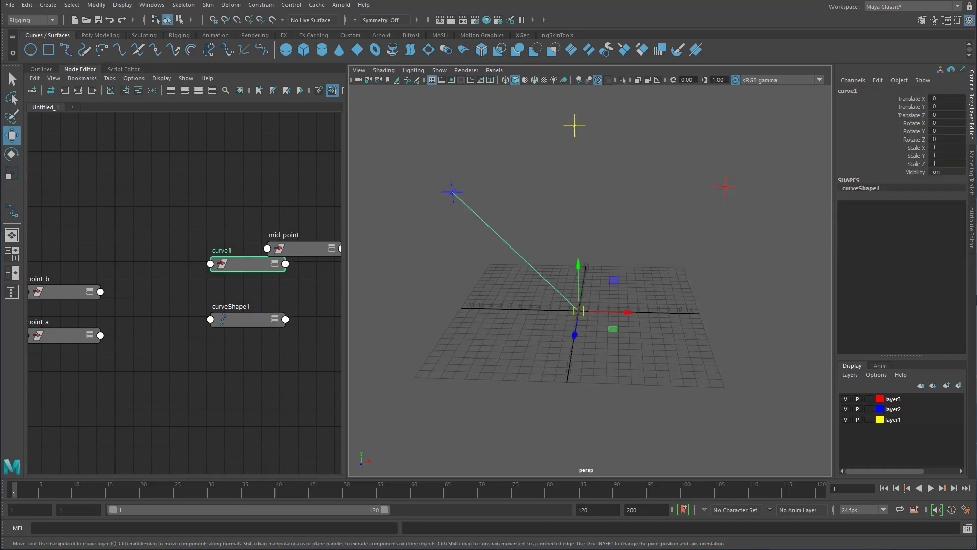
{"action": "right_click", "coordinate": [908, 411]}
{"action": "left_click", "coordinate": [933, 433]}
{"action": "left_click", "coordinate": [710, 243]}
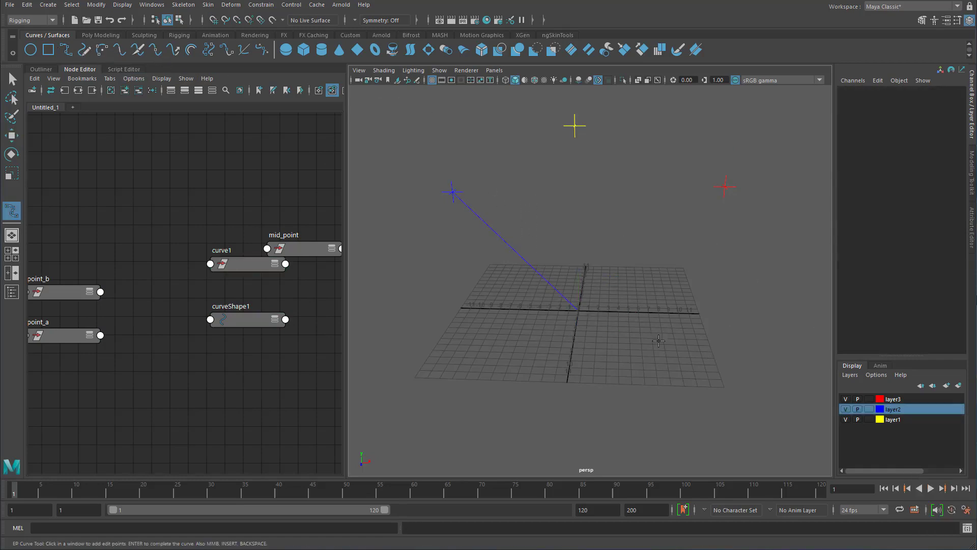
Draw a straight EP curve snapped from the grid origin to the point_b locator.
{"action": "key", "text": "x"}
{"action": "left_click", "coordinate": [582, 311]}
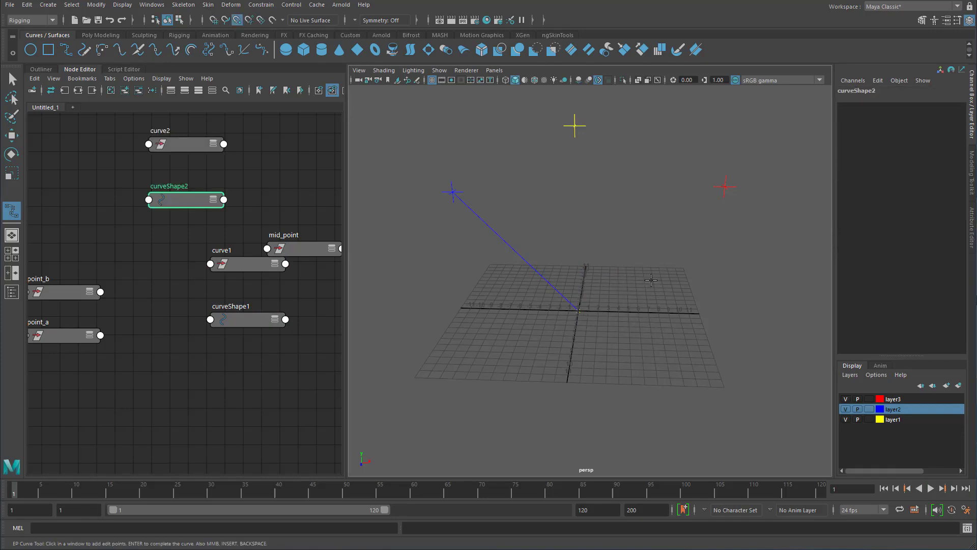
{"action": "left_click", "coordinate": [724, 187]}
{"action": "key", "text": "Return"}
{"action": "left_click", "coordinate": [621, 214]}
Add the curve between the origin and point_b to the red layer3.
{"action": "left_click", "coordinate": [662, 241]}
{"action": "left_click", "coordinate": [904, 401]}
{"action": "right_click", "coordinate": [903, 401]}
{"action": "left_click", "coordinate": [929, 425]}
{"action": "left_click", "coordinate": [707, 354]}
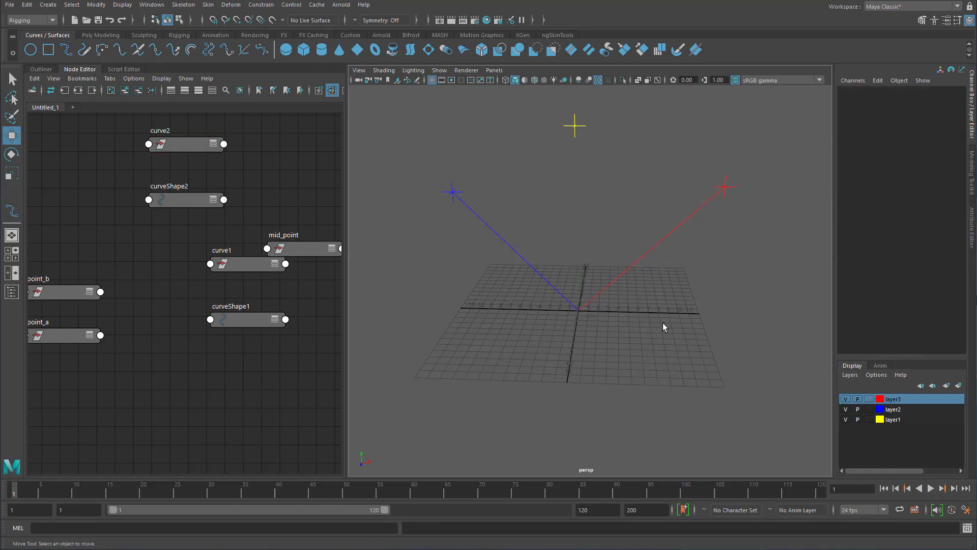
Draw a third straight EP curve snapped from point_a to point_b.
{"action": "left_click_drag", "start_coordinate": [663, 321], "coordinate": [640, 310], "text": "alt"}
{"action": "left_click", "coordinate": [67, 50]}
{"action": "left_click_drag", "start_coordinate": [617, 250], "coordinate": [602, 269], "text": "alt"}
{"action": "left_click_drag", "start_coordinate": [467, 235], "coordinate": [464, 229], "text": "alt"}
{"action": "key", "text": "v"}
{"action": "left_click", "coordinate": [459, 222]}
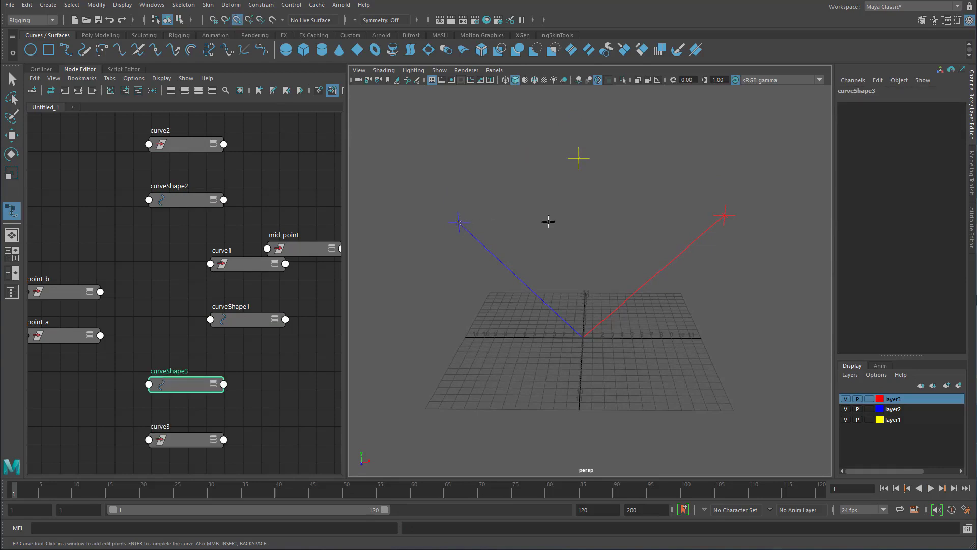
{"action": "left_click", "coordinate": [717, 218]}
{"action": "key", "text": "w"}
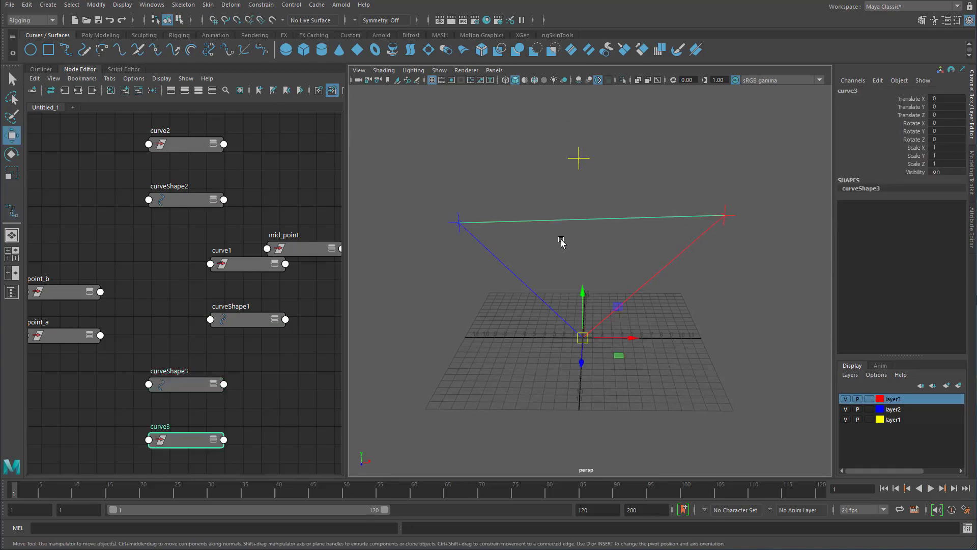
Snap the third curve's pivot to its point_a end and move the curve so that end sits at the grid origin.
{"action": "key", "text": "d"}
{"action": "key", "text": "v"}
{"action": "middle_click_drag", "start_coordinate": [486, 235], "coordinate": [476, 233]}
{"action": "key", "text": "d"}
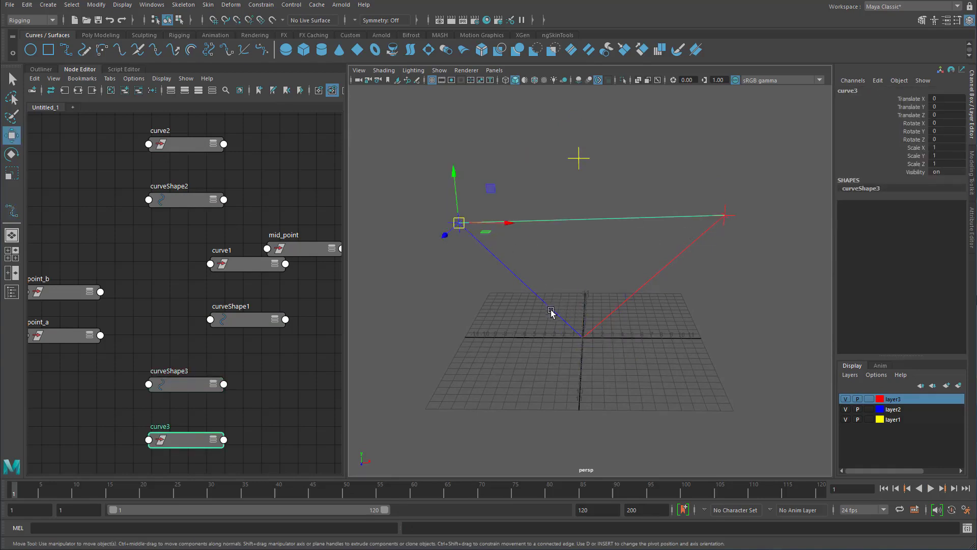
{"action": "key", "text": "x"}
{"action": "middle_click_drag", "start_coordinate": [578, 334], "coordinate": [585, 339]}
Add the curve moved to the origin to the yellow layer1.
{"action": "left_click_drag", "start_coordinate": [624, 331], "coordinate": [585, 344], "text": "alt"}
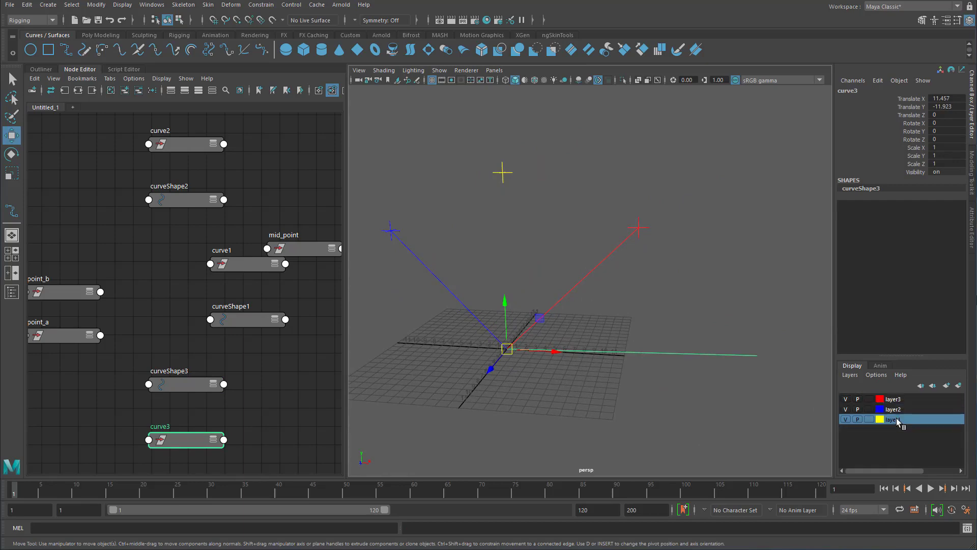
{"action": "right_click", "coordinate": [898, 421]}
{"action": "left_click", "coordinate": [922, 443]}
{"action": "left_click", "coordinate": [654, 275]}
Select the blue curve and snap its pivot to its end at point_a.
{"action": "mouse_move", "coordinate": [652, 276]}
{"action": "left_mouse_down", "text": "alt"}
{"action": "mouse_move", "coordinate": [687, 280]}
{"action": "mouse_move", "coordinate": [685, 269]}
{"action": "mouse_move", "coordinate": [702, 281]}
{"action": "mouse_move", "coordinate": [664, 280]}
{"action": "left_mouse_up", "text": "alt"}
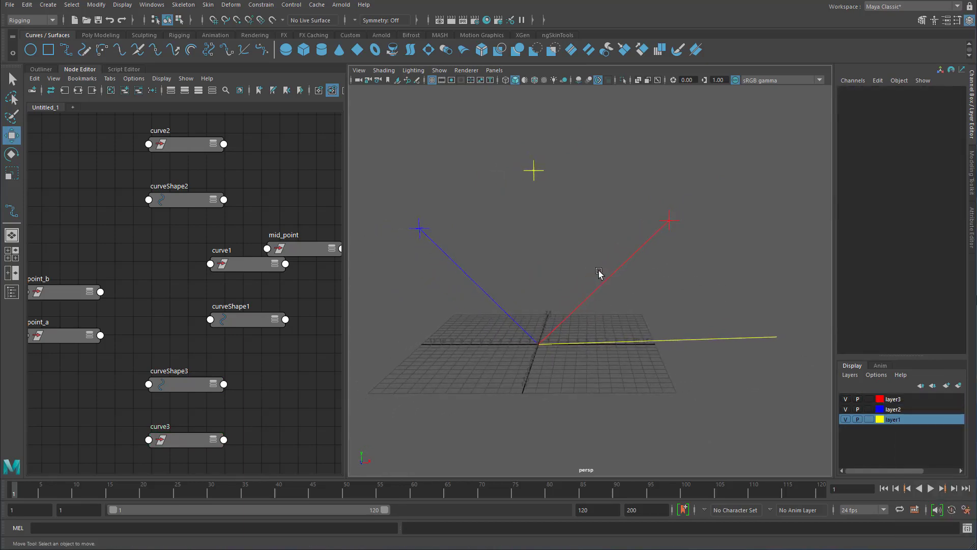
{"action": "left_click_drag", "start_coordinate": [542, 257], "coordinate": [478, 280], "text": "alt"}
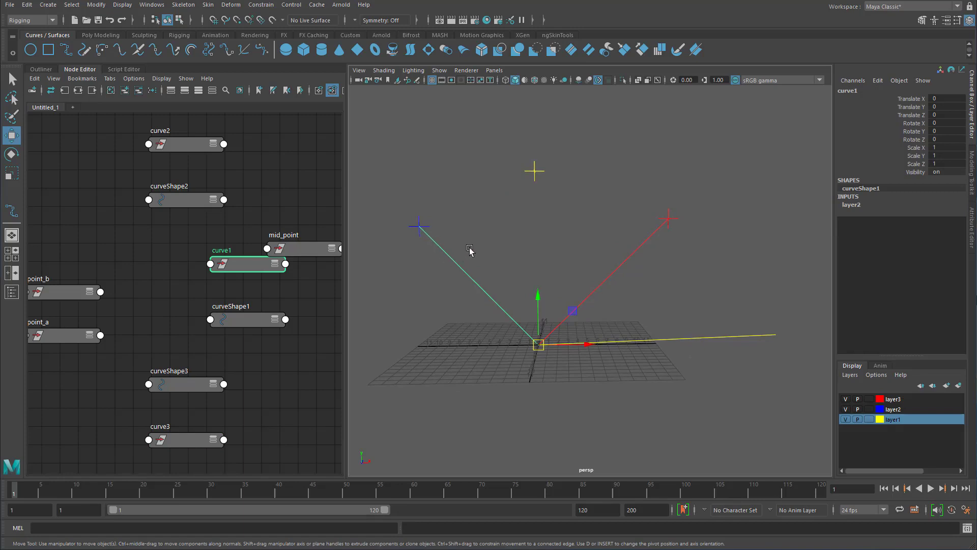
{"action": "key", "text": "d"}
{"action": "key", "text": "v"}
{"action": "middle_click", "coordinate": [422, 234]}
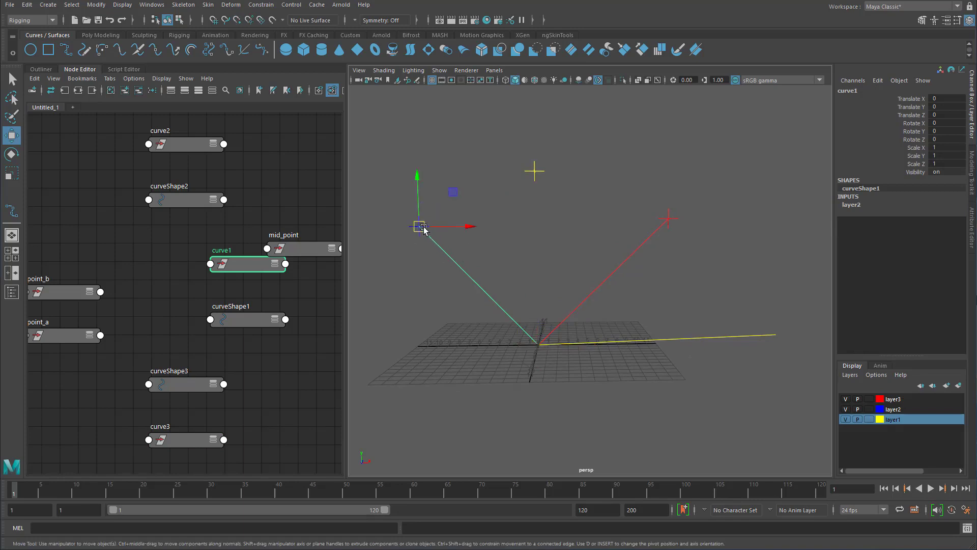
Try snapping the blue curve onto point_b to compare it with the yellow curve, and undo the move.
{"action": "key", "text": "v"}
{"action": "middle_click", "coordinate": [672, 218]}
{"action": "left_click_drag", "start_coordinate": [612, 253], "coordinate": [657, 239], "text": "alt"}
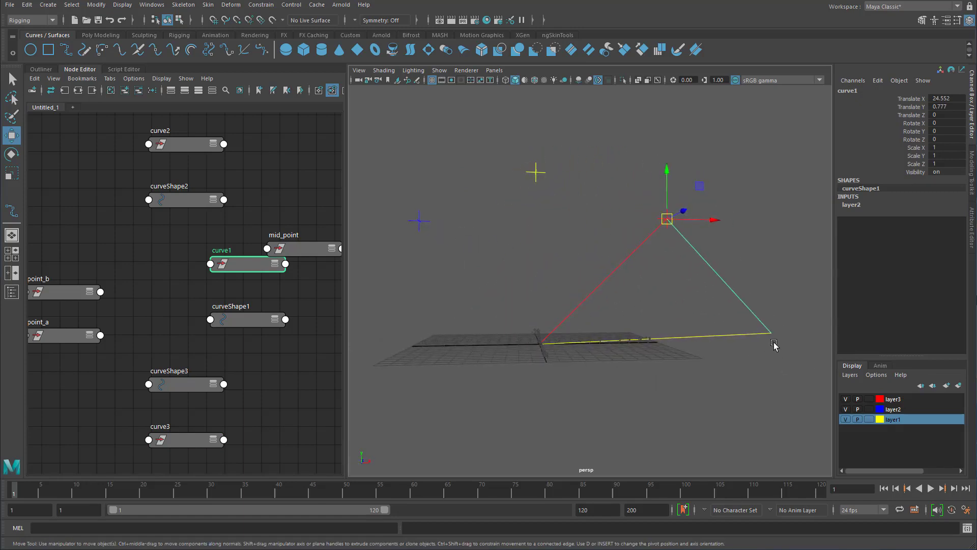
{"action": "key", "text": "ctrl+z"}
{"action": "left_click", "coordinate": [541, 303]}
{"action": "left_click_drag", "start_coordinate": [541, 304], "coordinate": [489, 291], "text": "alt"}
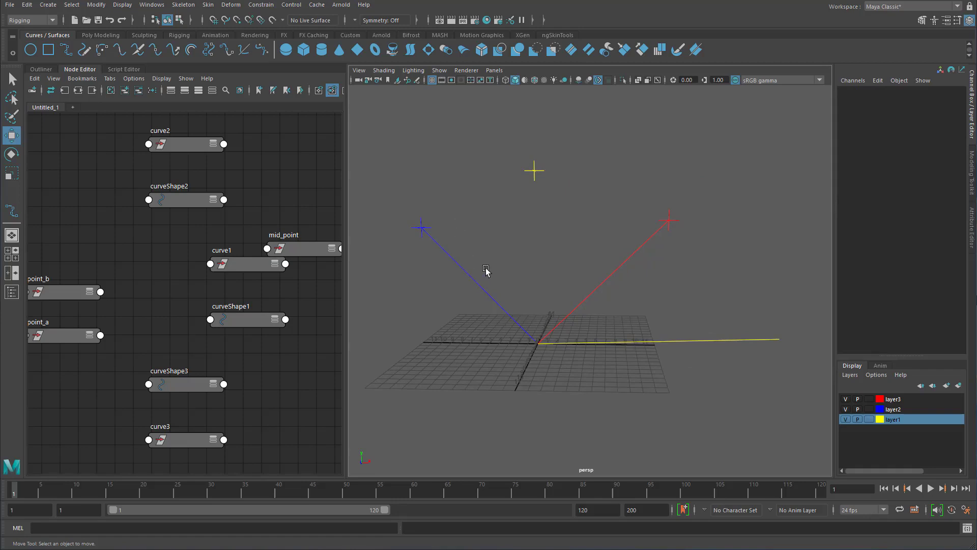
Select point_b, point_a, the red curve and the blue curve in turn to examine each point's vector from the origin.
{"action": "left_click_drag", "start_coordinate": [649, 191], "coordinate": [681, 218]}
{"action": "scroll", "coordinate": [571, 233], "scroll_direction": "up", "scroll_amount": 2}
{"action": "scroll", "coordinate": [570, 226], "scroll_direction": "down", "scroll_amount": 1}
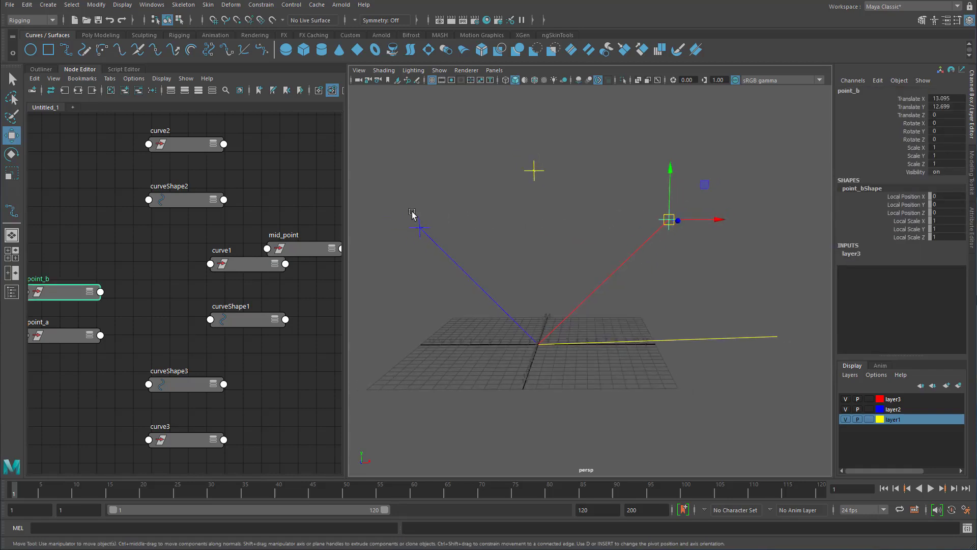
{"action": "left_click", "coordinate": [430, 223]}
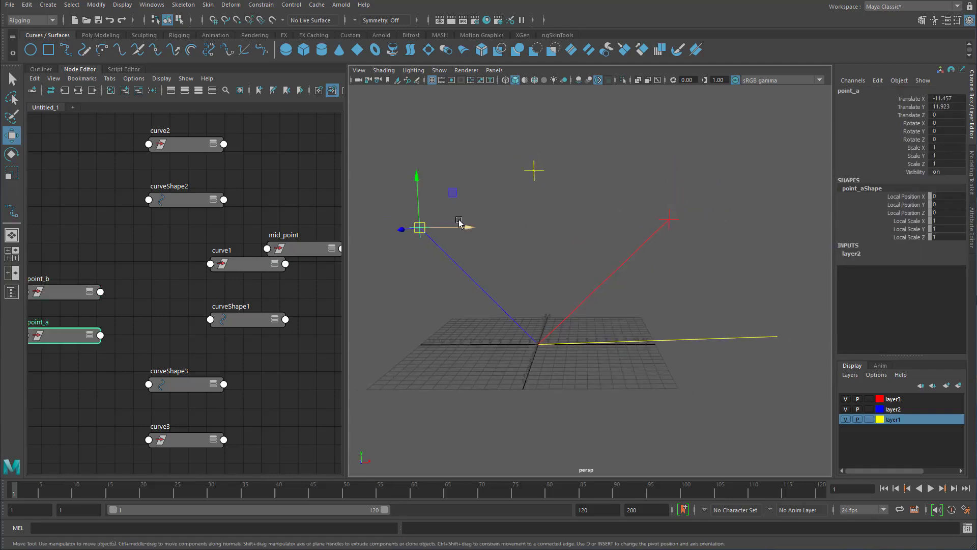
{"action": "left_click", "coordinate": [506, 228]}
{"action": "left_click", "coordinate": [622, 261]}
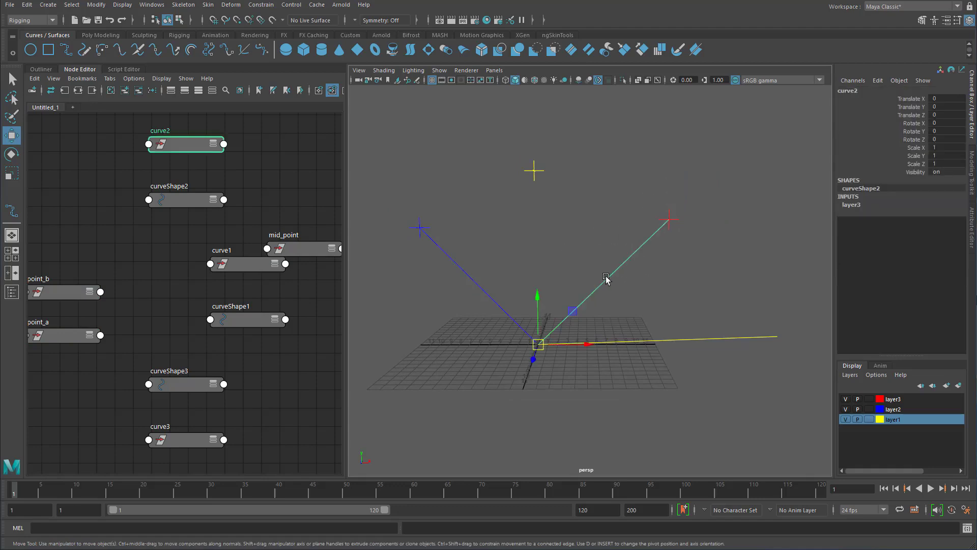
{"action": "left_click_drag", "start_coordinate": [486, 245], "coordinate": [454, 314]}
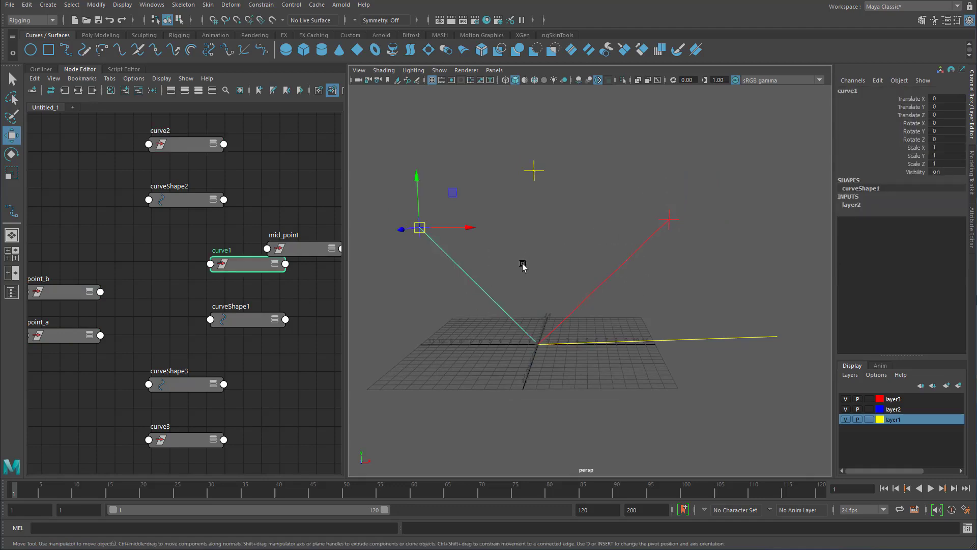
{"action": "left_click_drag", "start_coordinate": [578, 249], "coordinate": [618, 284]}
{"action": "left_click", "coordinate": [563, 244]}
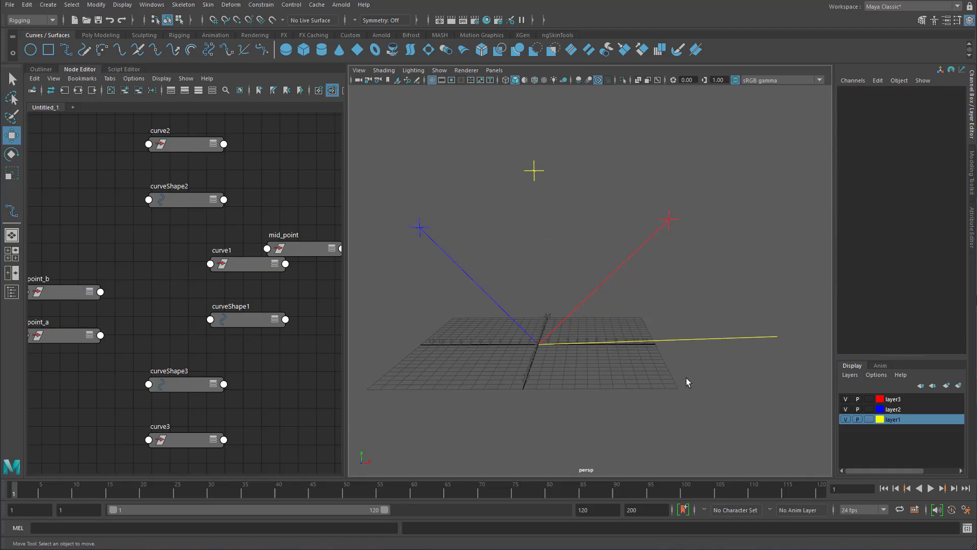
{"action": "middle_click_drag", "start_coordinate": [576, 286], "coordinate": [656, 276], "text": "alt"}
Try snapping the red curve's pivot to its point_b end and moving that end onto point_a.
{"action": "left_click_drag", "start_coordinate": [571, 266], "coordinate": [576, 306]}
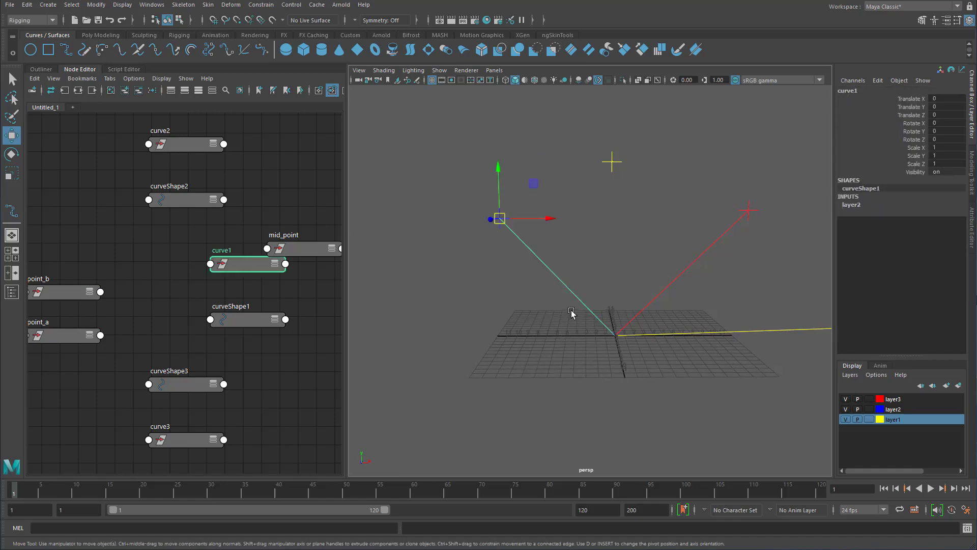
{"action": "left_click_drag", "start_coordinate": [671, 270], "coordinate": [695, 278]}
{"action": "key", "text": "d"}
{"action": "key", "text": "v"}
{"action": "middle_click_drag", "start_coordinate": [738, 235], "coordinate": [515, 239]}
{"action": "left_click_drag", "start_coordinate": [500, 346], "coordinate": [450, 346], "text": "alt"}
{"action": "left_click_drag", "start_coordinate": [648, 332], "coordinate": [736, 338], "text": "alt"}
Try flipping the yellow curve with Scale X, Y and Z of -1, and undo the flip and the red curve's move.
{"action": "left_click_drag", "start_coordinate": [714, 307], "coordinate": [701, 362]}
{"action": "left_click_drag", "start_coordinate": [948, 147], "coordinate": [954, 162]}
{"action": "type", "text": "-1"}
{"action": "key", "text": "Return"}
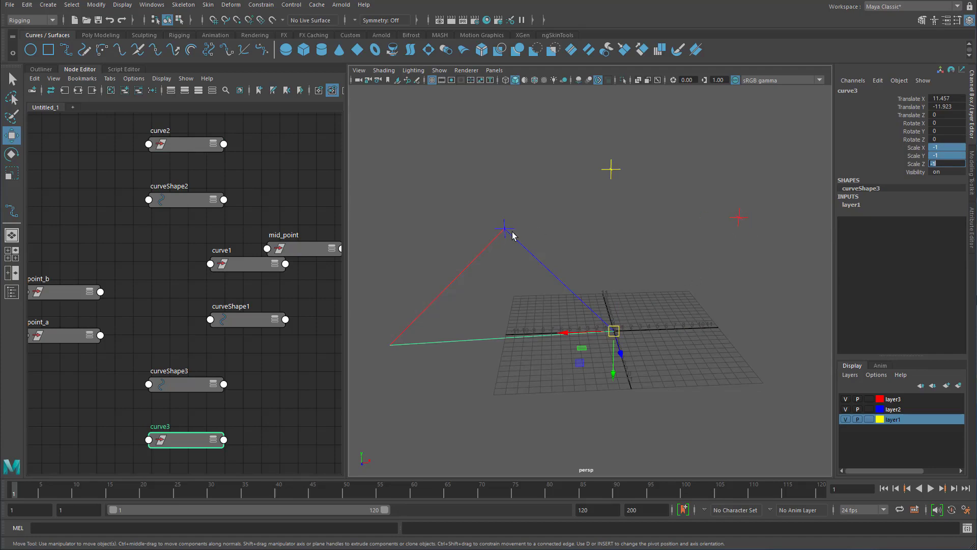
{"action": "key", "text": "ctrl+z"}
{"action": "key", "text": "ctrl+z"}
{"action": "key", "text": "ctrl+z"}
{"action": "key", "text": "ctrl+z"}
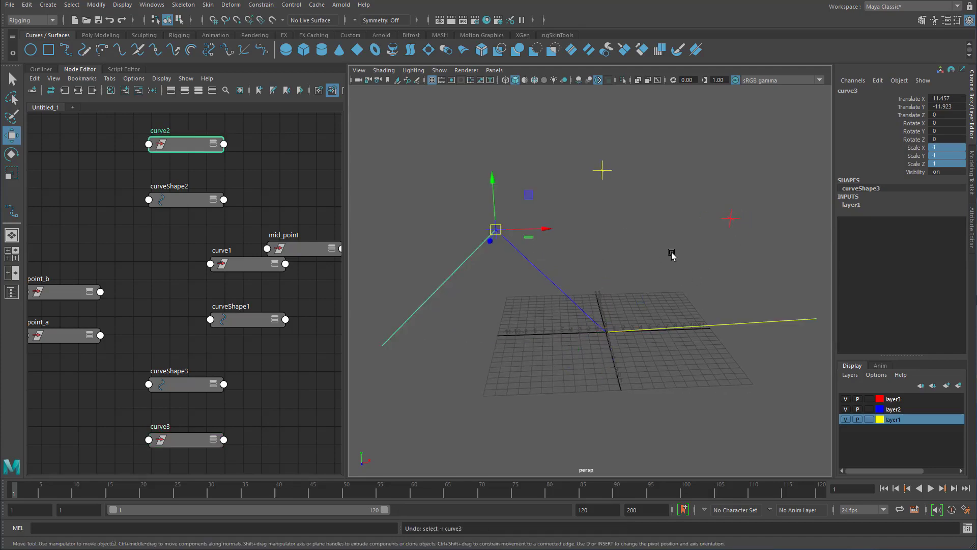
Examine the blue, red and yellow vectors around the origin from several angles, and select point_a.
{"action": "left_click_drag", "start_coordinate": [642, 249], "coordinate": [626, 239], "text": "alt"}
{"action": "right_click_drag", "start_coordinate": [626, 241], "coordinate": [652, 251], "text": "alt"}
{"action": "middle_click_drag", "start_coordinate": [652, 251], "coordinate": [572, 258], "text": "alt"}
{"action": "left_click", "coordinate": [641, 211]}
{"action": "middle_click_drag", "start_coordinate": [643, 210], "coordinate": [663, 210], "text": "alt"}
{"action": "left_click", "coordinate": [683, 225]}
{"action": "left_click_drag", "start_coordinate": [687, 225], "coordinate": [636, 266], "text": "alt"}
{"action": "left_click", "coordinate": [566, 259]}
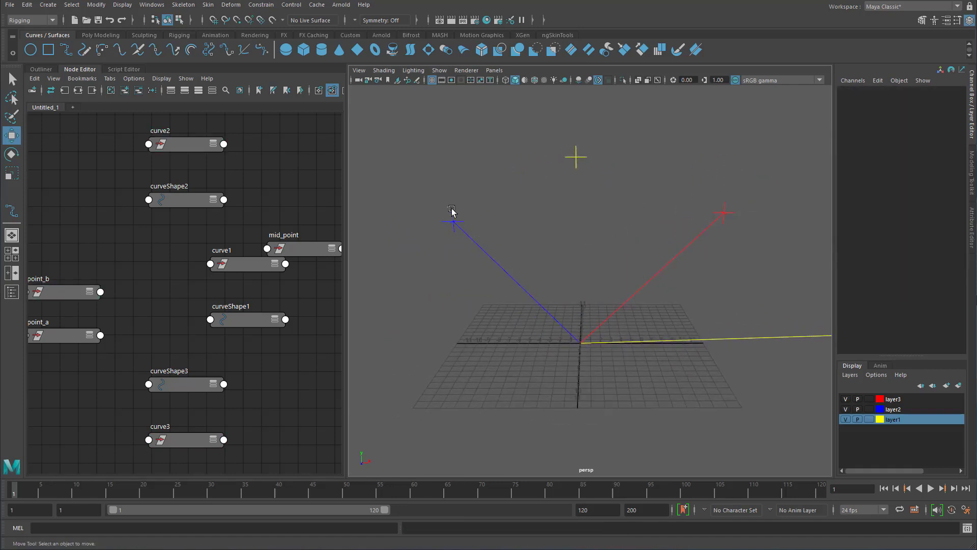
{"action": "left_click", "coordinate": [455, 216]}
{"action": "left_click_drag", "start_coordinate": [549, 270], "coordinate": [634, 307], "text": "alt"}
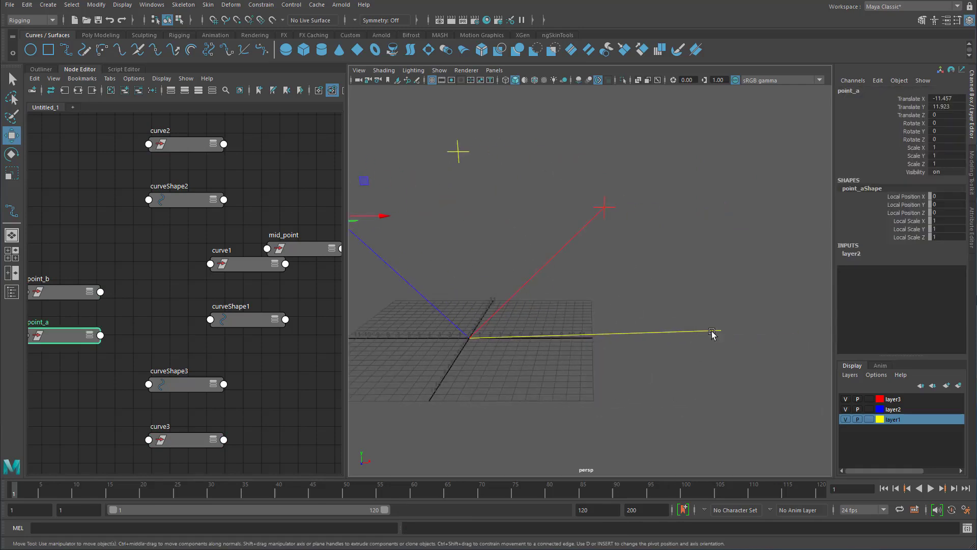
{"action": "middle_click_drag", "start_coordinate": [593, 259], "coordinate": [688, 274], "text": "alt"}
Widen the Node Editor and remove all the curve and curveShape nodes from its graph.
{"action": "middle_click_drag", "start_coordinate": [245, 374], "coordinate": [257, 372], "text": "alt"}
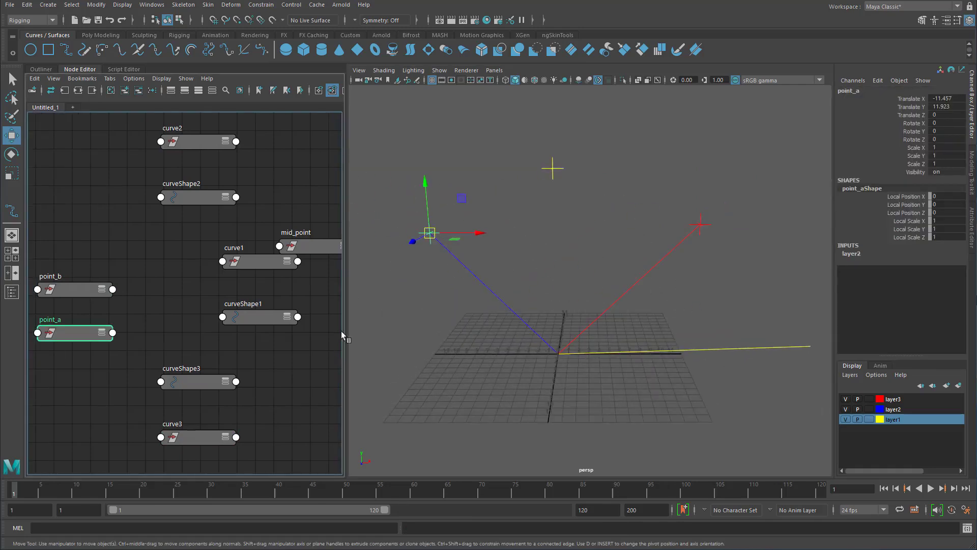
{"action": "left_click_drag", "start_coordinate": [342, 334], "coordinate": [407, 334]}
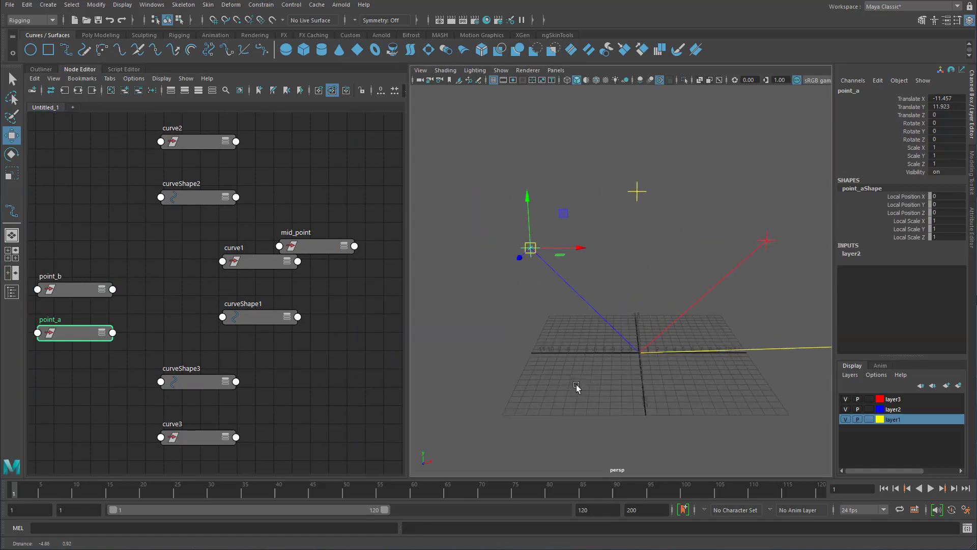
{"action": "left_click", "coordinate": [327, 341]}
{"action": "left_click_drag", "start_coordinate": [246, 260], "coordinate": [221, 280]}
{"action": "left_click_drag", "start_coordinate": [187, 446], "coordinate": [235, 134]}
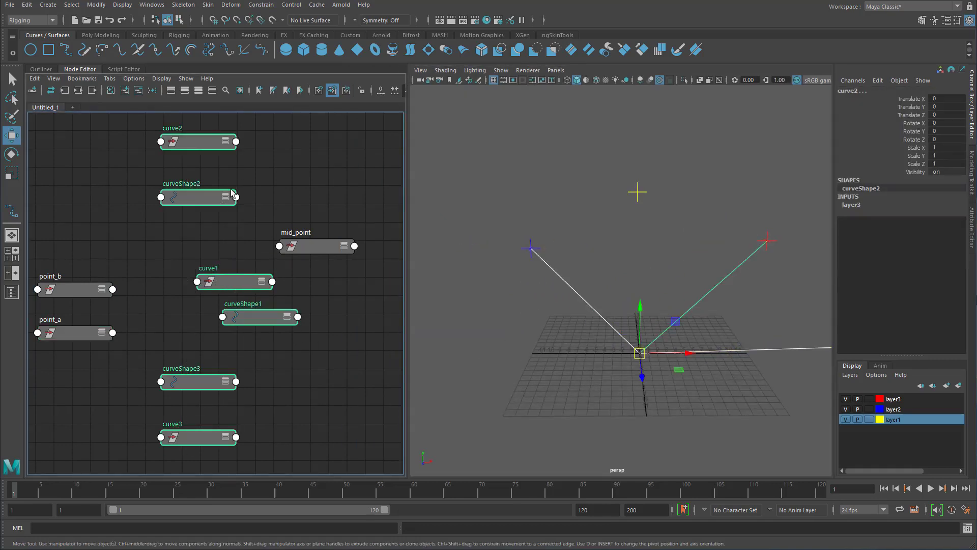
{"action": "left_click", "coordinate": [125, 90]}
Spread out the point_b, point_a and mid_point nodes and widen the Node Editor to leave space between them.
{"action": "left_click", "coordinate": [81, 289]}
{"action": "left_click_drag", "start_coordinate": [83, 291], "coordinate": [95, 193]}
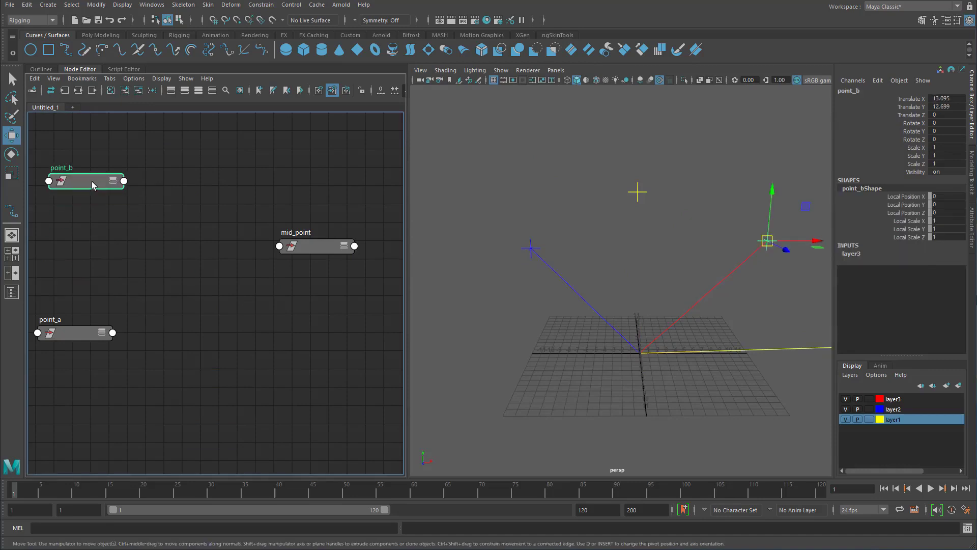
{"action": "left_click_drag", "start_coordinate": [78, 336], "coordinate": [91, 319]}
{"action": "middle_click_drag", "start_coordinate": [152, 288], "coordinate": [167, 310], "text": "alt"}
{"action": "left_click_drag", "start_coordinate": [408, 250], "coordinate": [496, 251]}
{"action": "left_click_drag", "start_coordinate": [357, 270], "coordinate": [430, 270]}
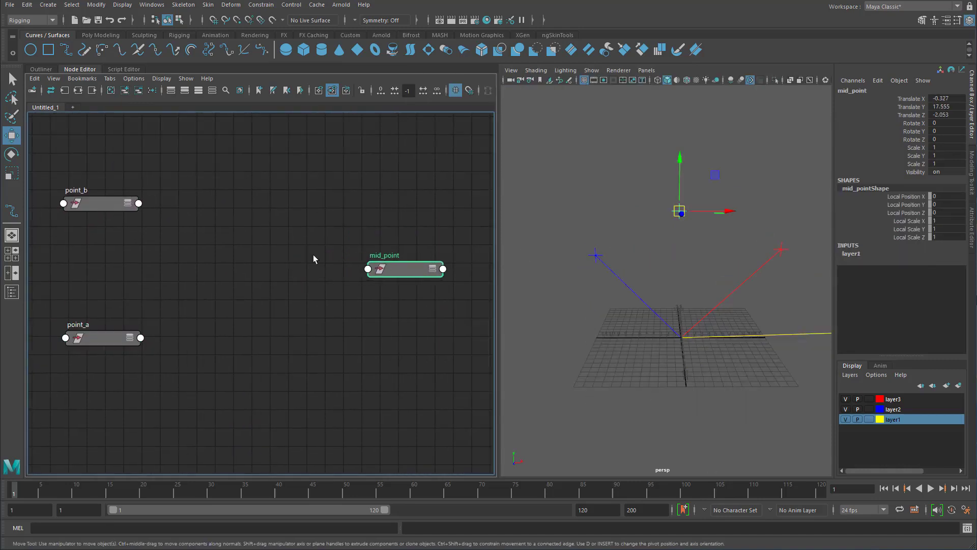
Create a plusMinusAverage node between the point nodes and mid_point, and show all its attributes.
{"action": "middle_click_drag", "start_coordinate": [181, 260], "coordinate": [209, 254], "text": "alt"}
{"action": "right_click_drag", "start_coordinate": [209, 255], "coordinate": [225, 253], "text": "alt"}
{"action": "middle_click_drag", "start_coordinate": [224, 254], "coordinate": [208, 252], "text": "alt"}
{"action": "left_click", "coordinate": [236, 223]}
{"action": "key", "text": "Tab"}
{"action": "type", "text": "plui"}
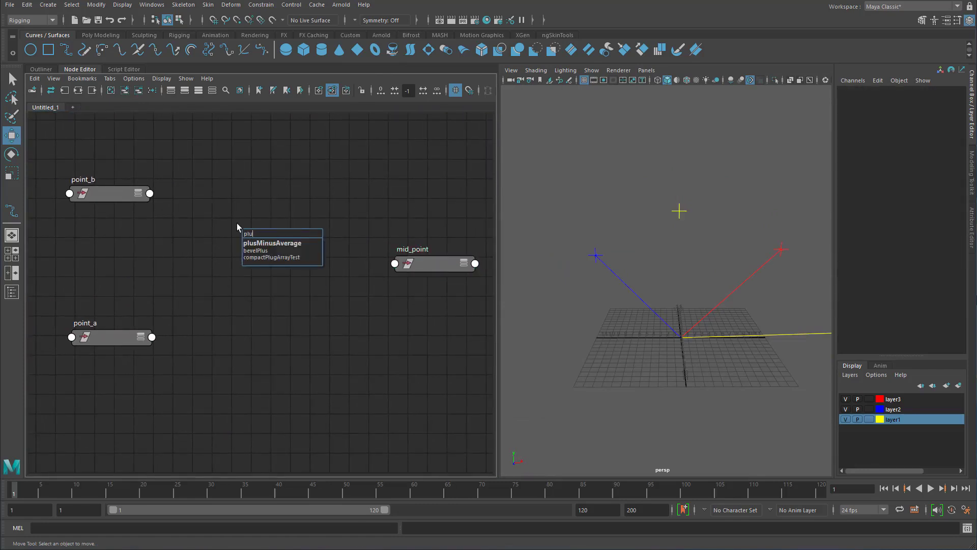
{"action": "key", "text": "Return"}
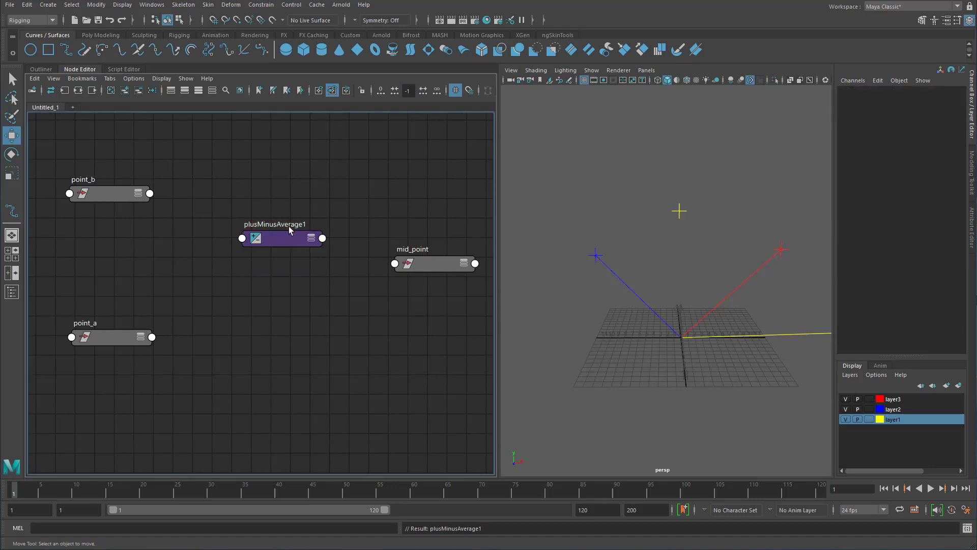
{"action": "left_click", "coordinate": [286, 237]}
{"action": "key", "text": "3"}
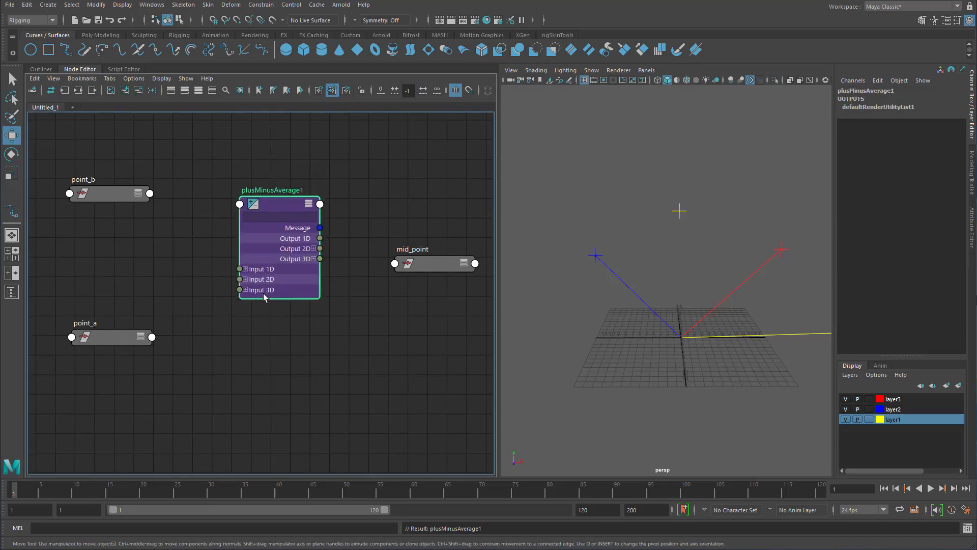
Expand Input 3D on the plusMinusAverage node and connect point_b's Translate to Input 3D[0].
{"action": "left_click", "coordinate": [245, 290]}
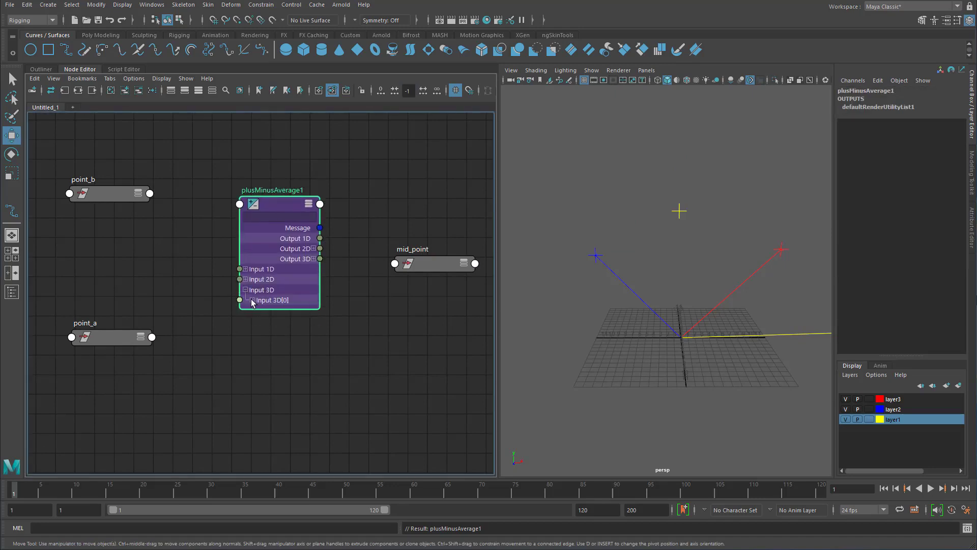
{"action": "left_click", "coordinate": [252, 300]}
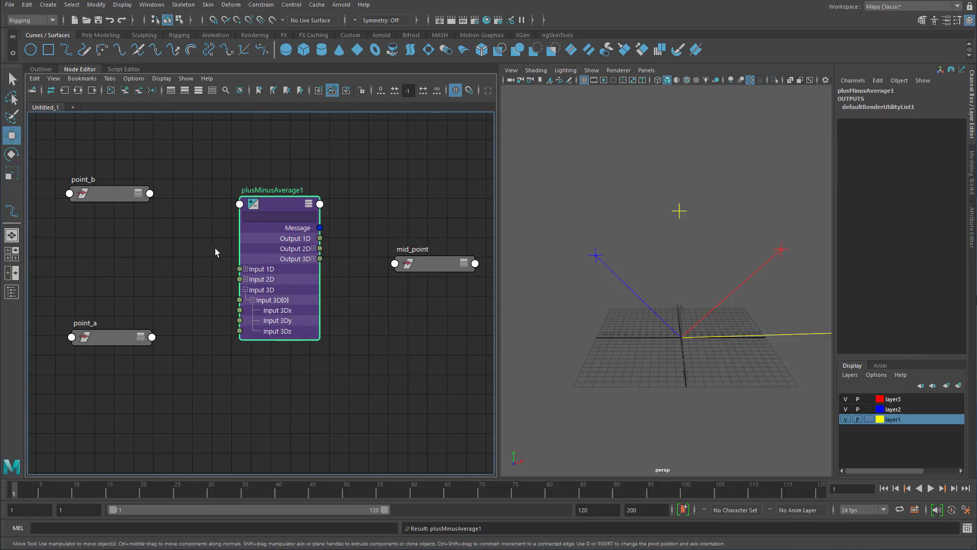
{"action": "left_click", "coordinate": [150, 193]}
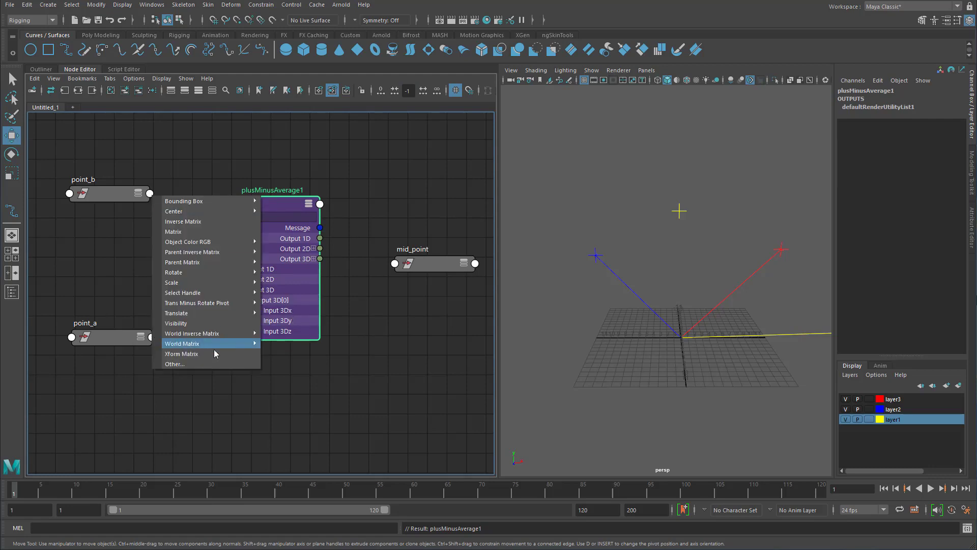
{"action": "mouse_move", "coordinate": [217, 314]}
{"action": "left_click", "coordinate": [285, 314]}
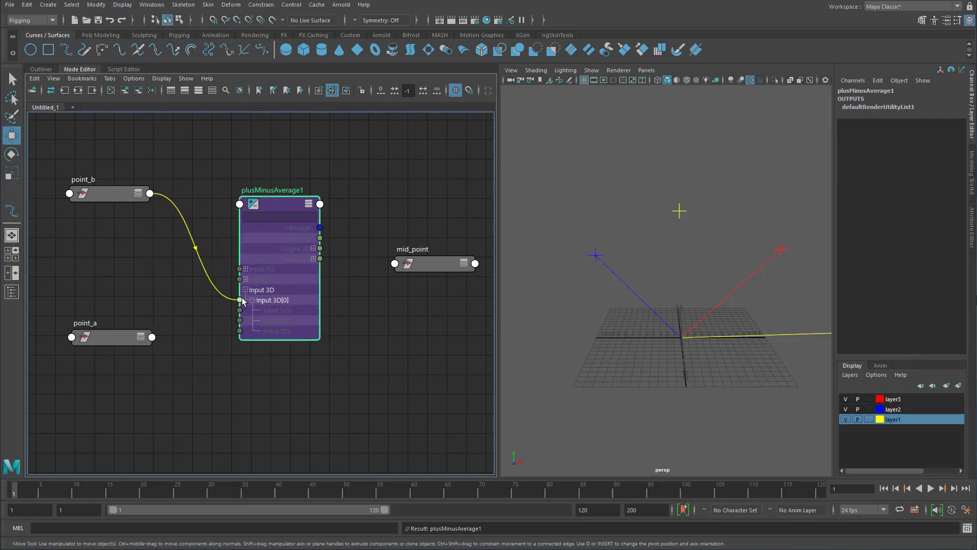
{"action": "left_click", "coordinate": [240, 300]}
Connect point_a's Translate to Input 3D[1] of the plusMinusAverage node.
{"action": "left_click", "coordinate": [152, 337]}
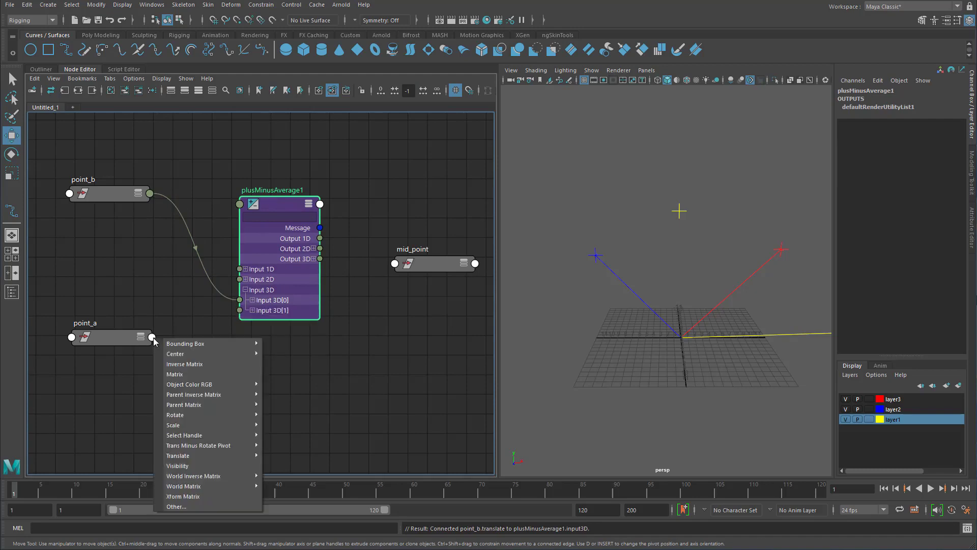
{"action": "mouse_move", "coordinate": [224, 455]}
{"action": "left_click", "coordinate": [285, 455]}
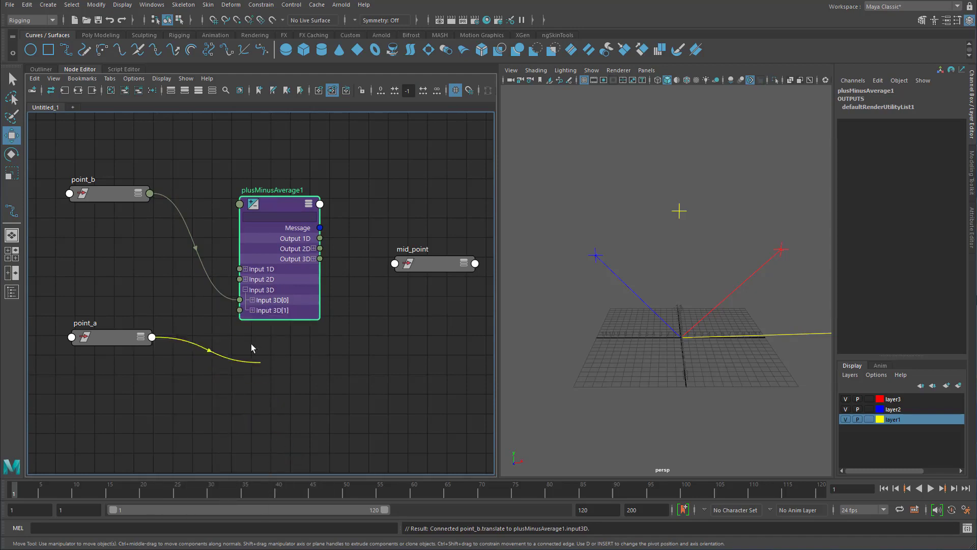
{"action": "left_click", "coordinate": [272, 311]}
Reposition the plusMinusAverage and mid_point nodes, and connect Output 3D to mid_point's Translate.
{"action": "left_click_drag", "start_coordinate": [277, 205], "coordinate": [249, 188]}
{"action": "left_click_drag", "start_coordinate": [417, 261], "coordinate": [396, 237]}
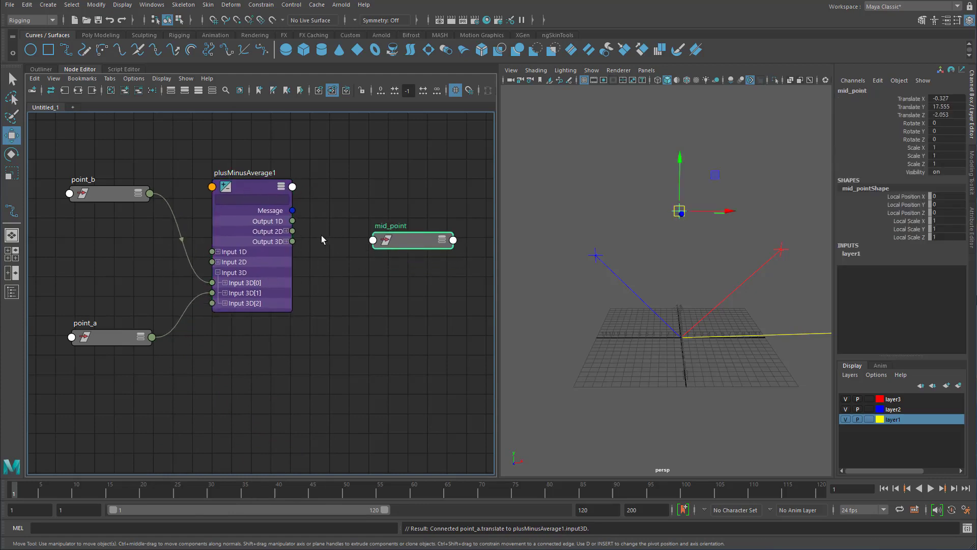
{"action": "left_click_drag", "start_coordinate": [293, 242], "coordinate": [373, 242]}
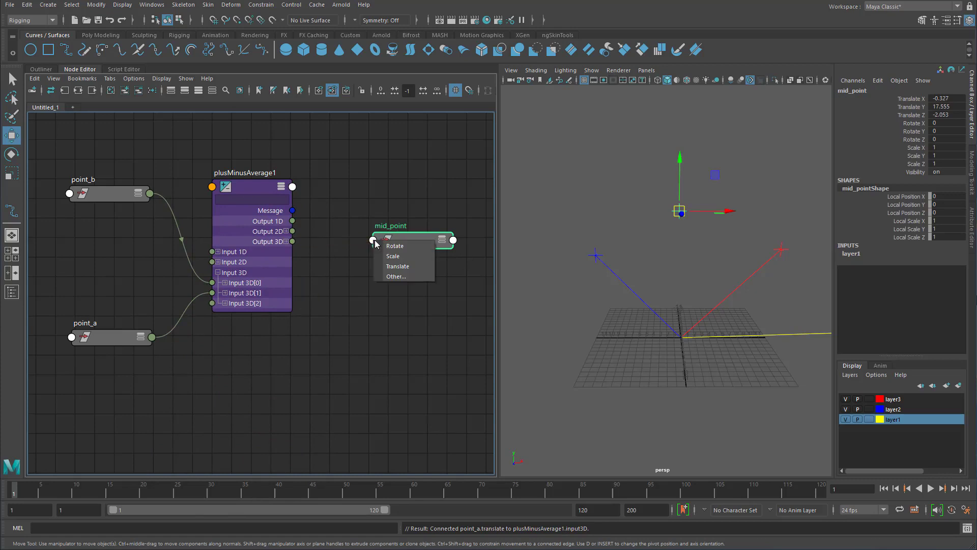
{"action": "left_click", "coordinate": [406, 266]}
{"action": "middle_click_drag", "start_coordinate": [663, 327], "coordinate": [625, 324], "text": "alt"}
{"action": "scroll", "coordinate": [716, 329], "scroll_direction": "down", "scroll_amount": 2}
Set the plusMinusAverage node's operation to Subtract, and select the mid_point locator to check its position.
{"action": "double_click", "coordinate": [248, 187]}
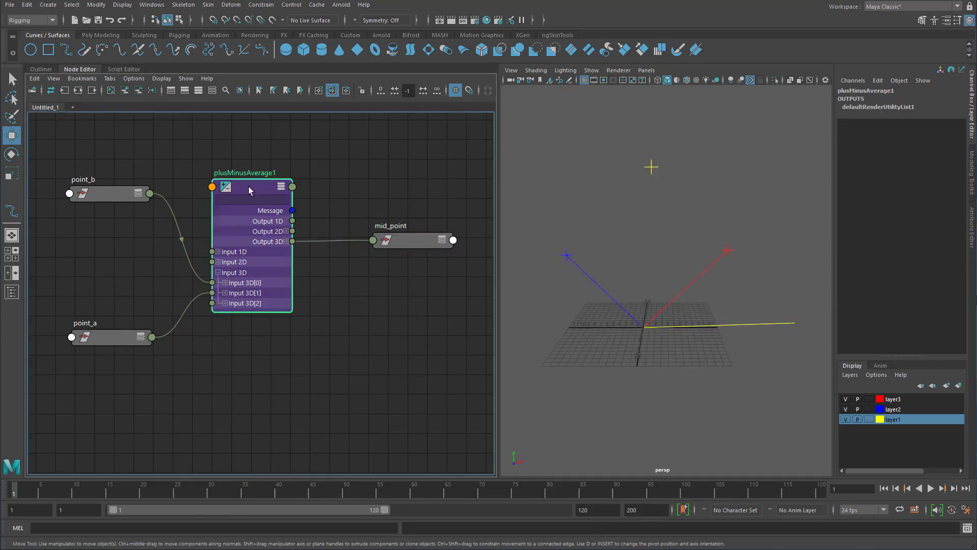
{"action": "left_click", "coordinate": [853, 190]}
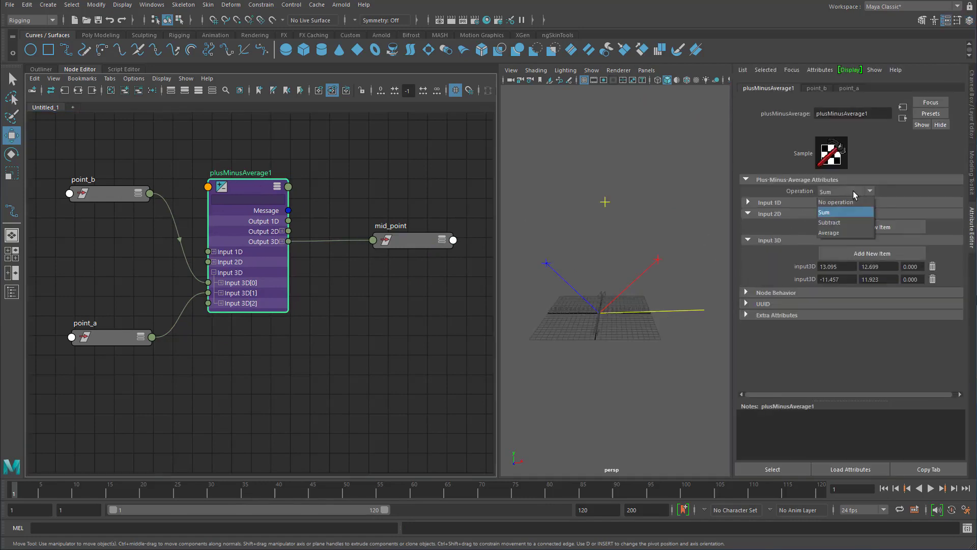
{"action": "left_click", "coordinate": [849, 223]}
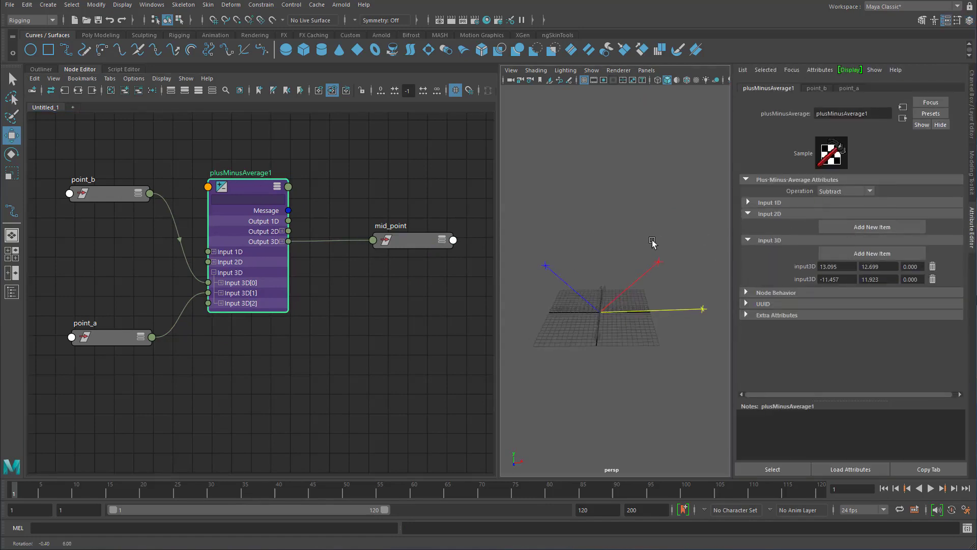
{"action": "left_click_drag", "start_coordinate": [650, 244], "coordinate": [591, 228], "text": "alt"}
{"action": "key", "text": "ctrl+a"}
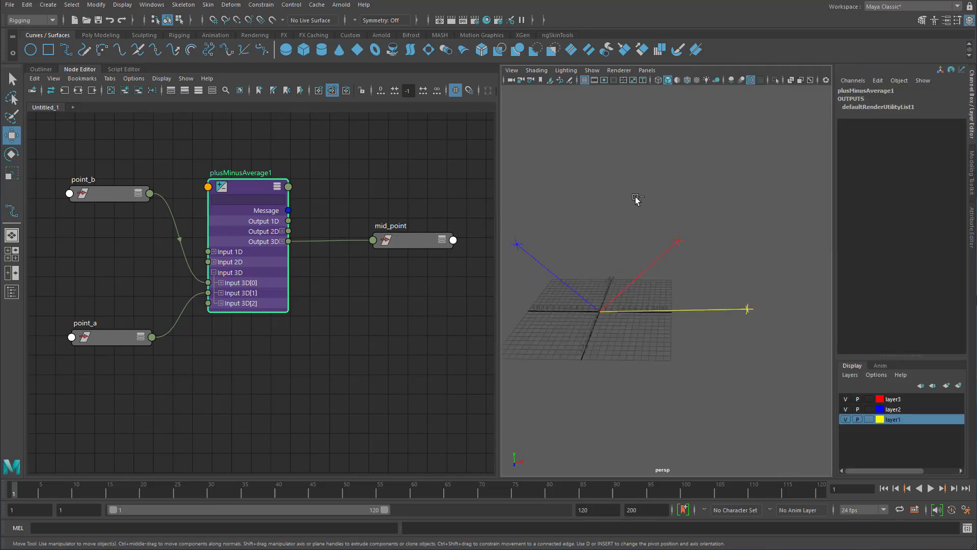
{"action": "left_click_drag", "start_coordinate": [672, 224], "coordinate": [721, 270], "text": "alt"}
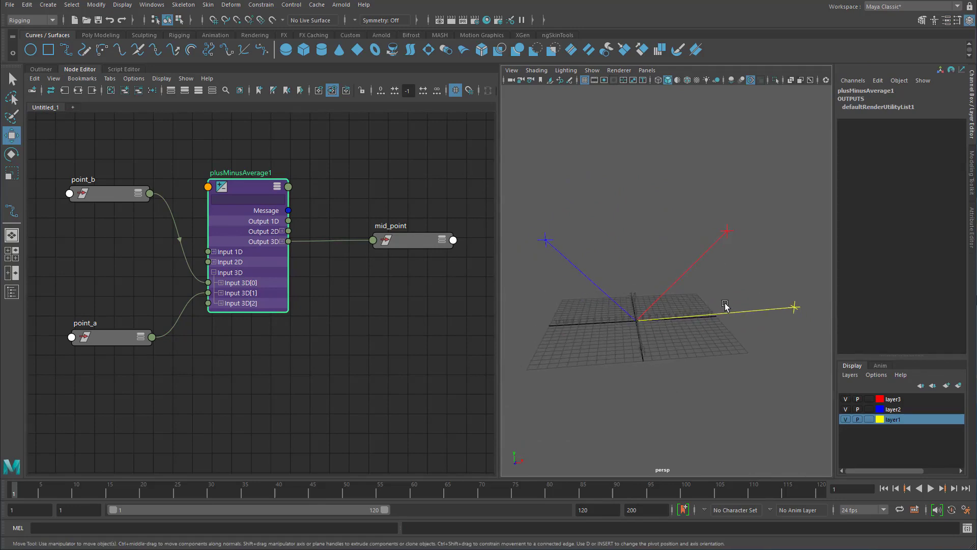
{"action": "left_click", "coordinate": [798, 305]}
{"action": "left_click", "coordinate": [795, 305]}
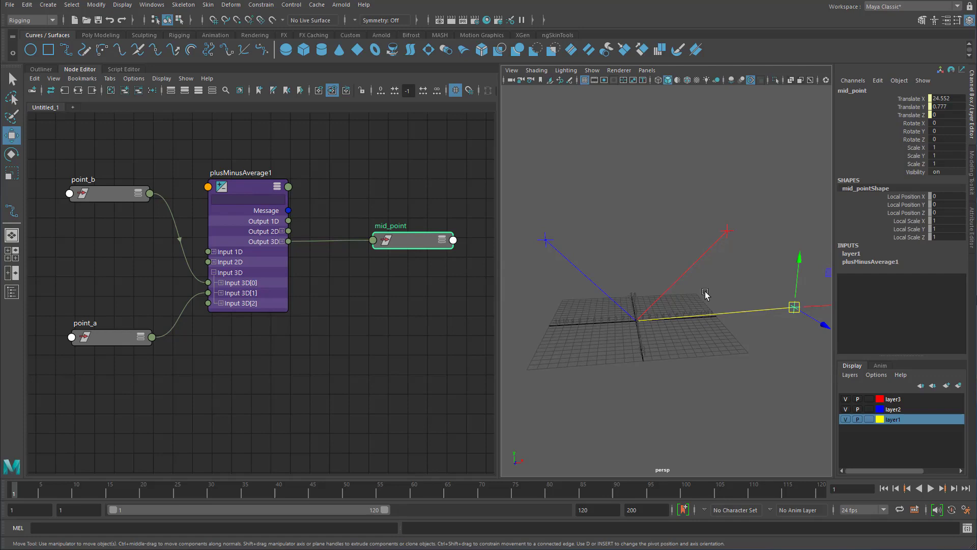
Select the yellow curve and snap its origin end onto point_a so it spans from point_a to point_b.
{"action": "left_click", "coordinate": [707, 316]}
{"action": "left_click_drag", "start_coordinate": [678, 325], "coordinate": [636, 311], "text": "alt"}
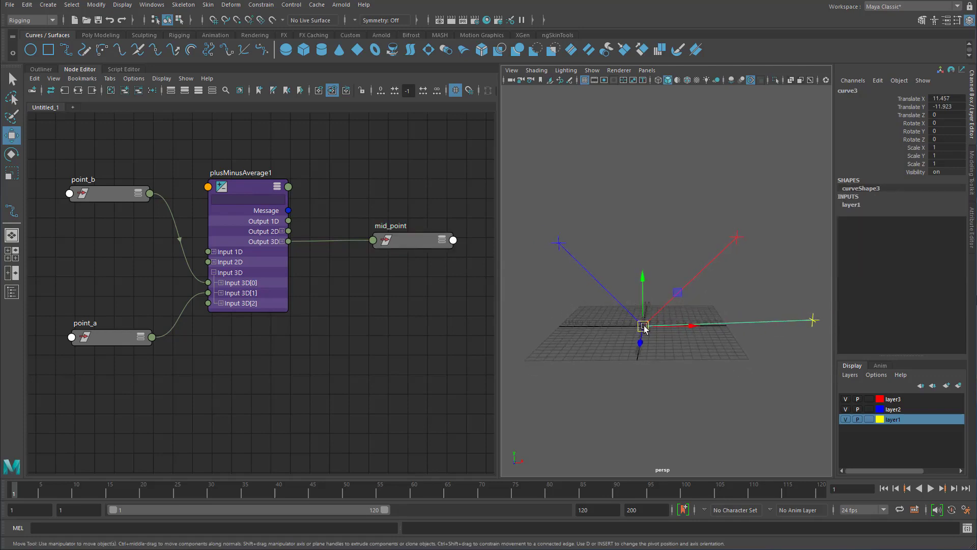
{"action": "key", "text": "v"}
{"action": "middle_click", "coordinate": [554, 241]}
{"action": "mouse_move", "coordinate": [574, 251]}
{"action": "left_mouse_down", "text": "alt"}
{"action": "mouse_move", "coordinate": [572, 269]}
{"action": "mouse_move", "coordinate": [571, 257]}
{"action": "left_mouse_up", "text": "alt"}
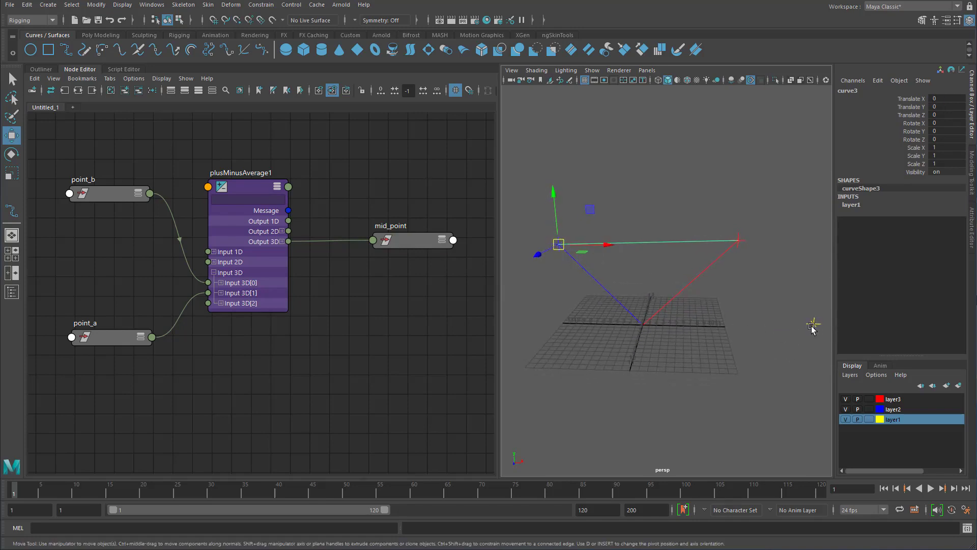
{"action": "left_click_drag", "start_coordinate": [814, 326], "coordinate": [803, 303], "text": "alt"}
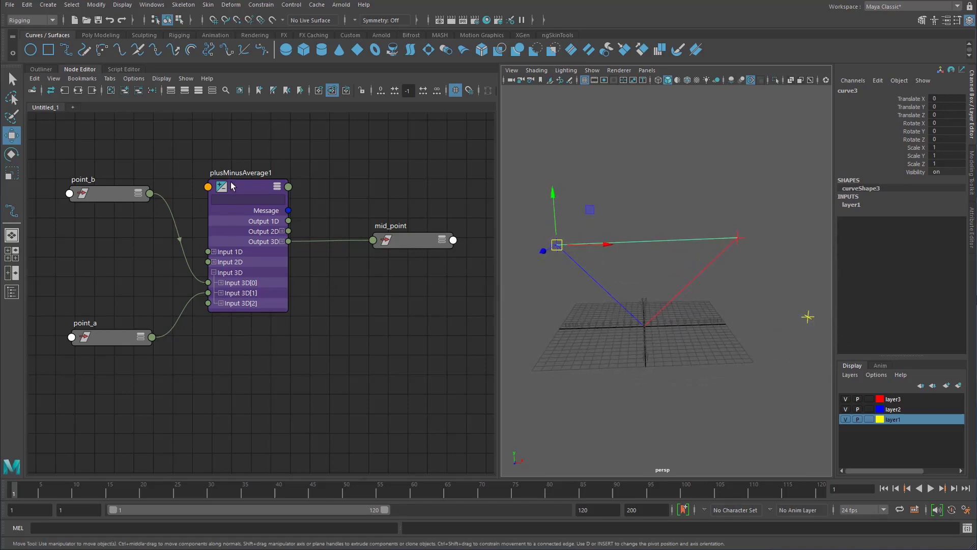
Move mid_point further from plusMinusAverage1 and create a second plusMinusAverage node in the freed space.
{"action": "mouse_move", "coordinate": [233, 189]}
{"action": "left_mouse_down"}
{"action": "mouse_move", "coordinate": [189, 185]}
{"action": "mouse_move", "coordinate": [234, 190]}
{"action": "left_mouse_up"}
{"action": "left_click_drag", "start_coordinate": [410, 240], "coordinate": [464, 232]}
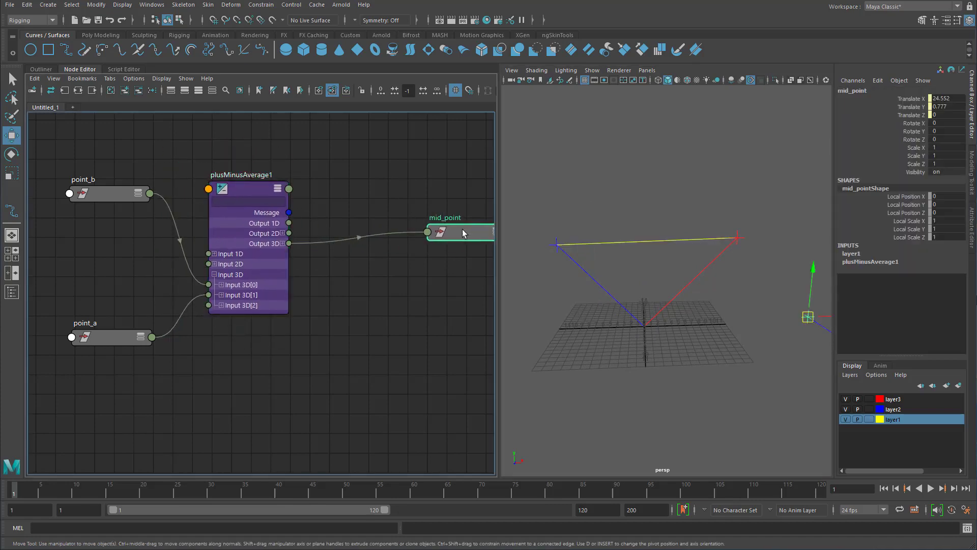
{"action": "middle_click_drag", "start_coordinate": [354, 230], "coordinate": [279, 228], "text": "alt"}
{"action": "left_click", "coordinate": [301, 185]}
{"action": "key", "text": "Tab"}
{"action": "type", "text": "plus"}
{"action": "key", "text": "Down"}
{"action": "key", "text": "Return"}
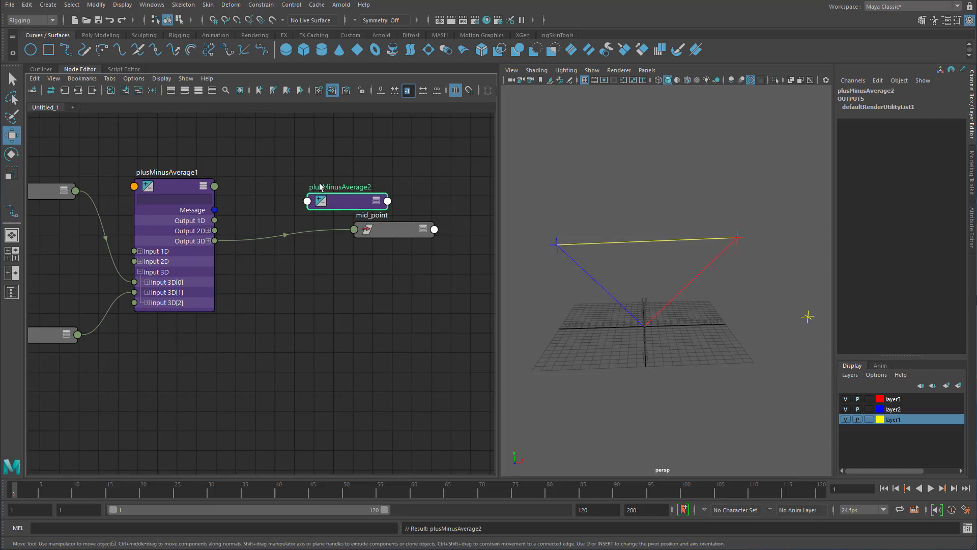
Place the new plusMinusAverage2 node below mid_point with its attributes shown, and select the blue curve from the origin to point_a.
{"action": "left_click", "coordinate": [336, 158]}
{"action": "left_click_drag", "start_coordinate": [344, 200], "coordinate": [327, 295]}
{"action": "key", "text": "3"}
{"action": "middle_click_drag", "start_coordinate": [252, 324], "coordinate": [300, 274], "text": "alt"}
{"action": "left_click", "coordinate": [622, 307]}
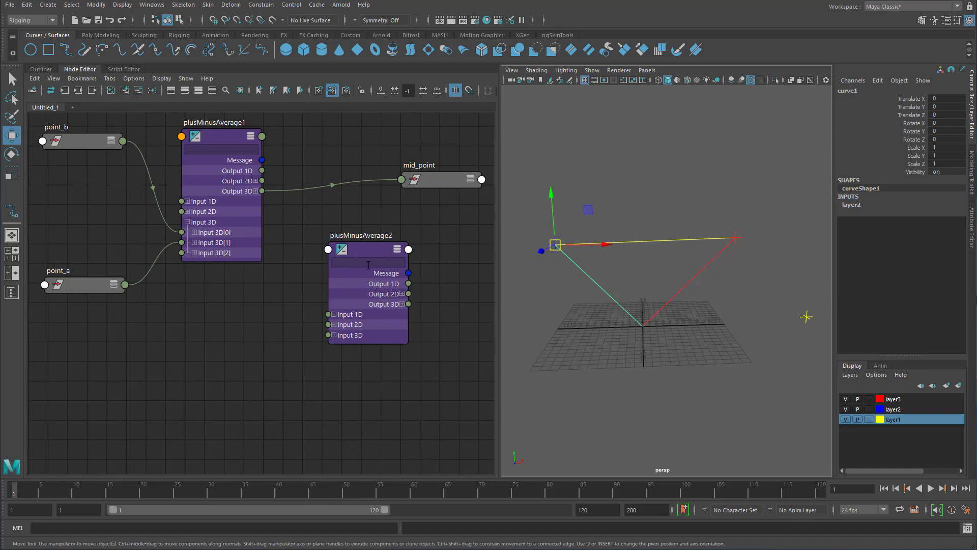
Connect point_a's Translate to plusMinusAverage2's Input 3D[0] and plusMinusAverage1's Output 3D to its Input 3D[1].
{"action": "mouse_move", "coordinate": [100, 291]}
{"action": "left_mouse_down"}
{"action": "mouse_move", "coordinate": [87, 288]}
{"action": "mouse_move", "coordinate": [277, 338]}
{"action": "mouse_move", "coordinate": [329, 338]}
{"action": "left_mouse_up"}
{"action": "key", "text": "2"}
{"action": "left_click", "coordinate": [282, 291]}
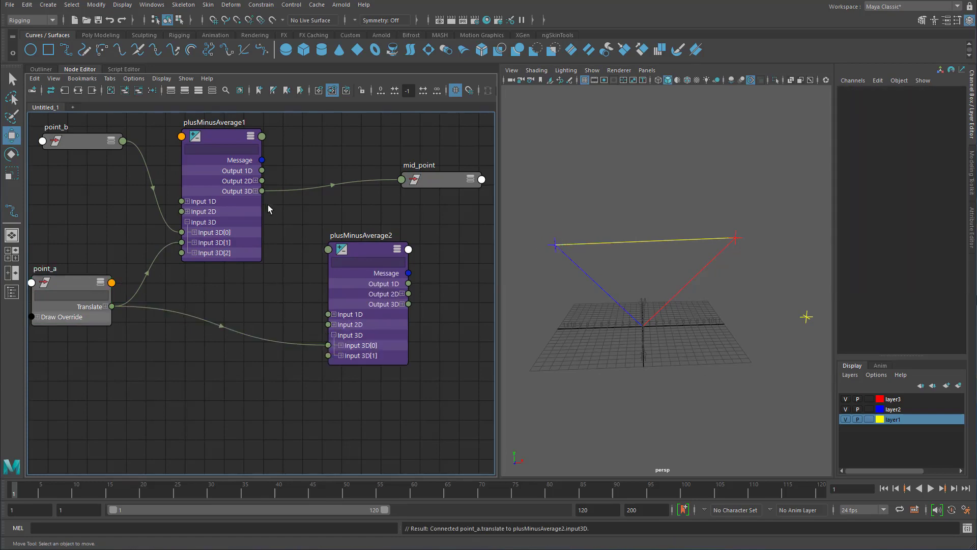
{"action": "left_click_drag", "start_coordinate": [262, 191], "coordinate": [330, 336]}
{"action": "left_click_drag", "start_coordinate": [370, 249], "coordinate": [348, 233]}
{"action": "middle_click_drag", "start_coordinate": [405, 266], "coordinate": [328, 271], "text": "alt"}
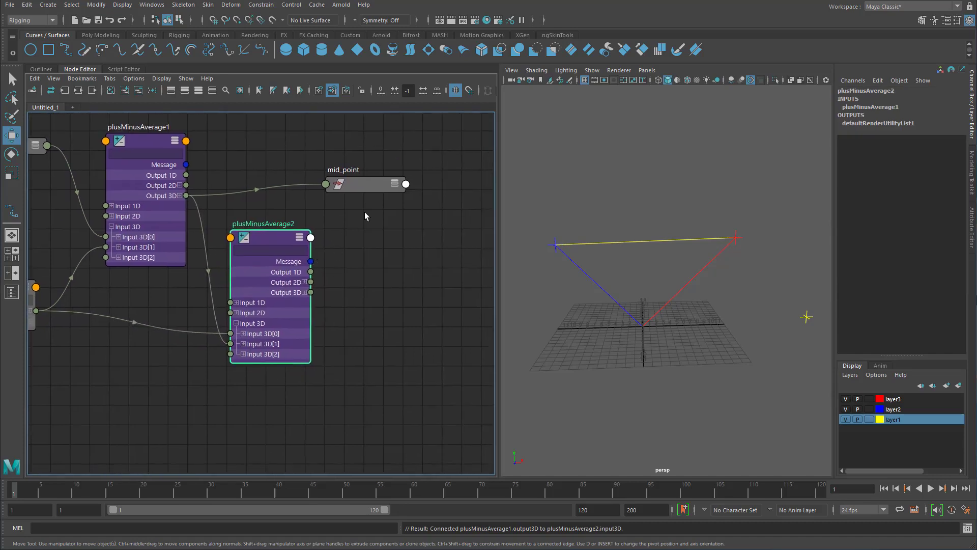
Move mid_point aside, show its Translate input, and connect plusMinusAverage2's Output 3D to it.
{"action": "left_click_drag", "start_coordinate": [369, 186], "coordinate": [413, 193]}
{"action": "key", "text": "2"}
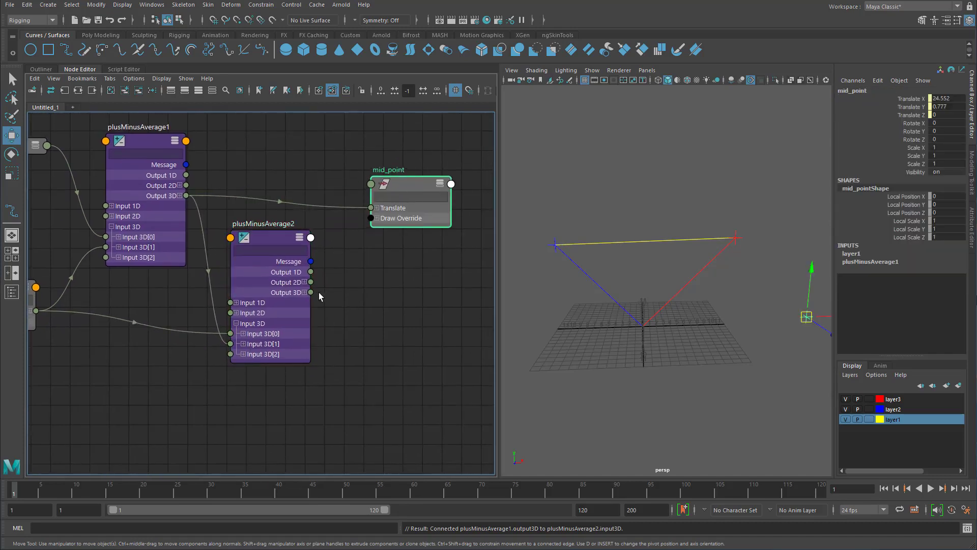
{"action": "left_click_drag", "start_coordinate": [341, 271], "coordinate": [372, 208]}
Rotate the mid_point locator freely to about 9, -53 and 12 degrees, and widen the perspective viewport.
{"action": "middle_click_drag", "start_coordinate": [728, 314], "coordinate": [716, 319], "text": "alt"}
{"action": "key", "text": "e"}
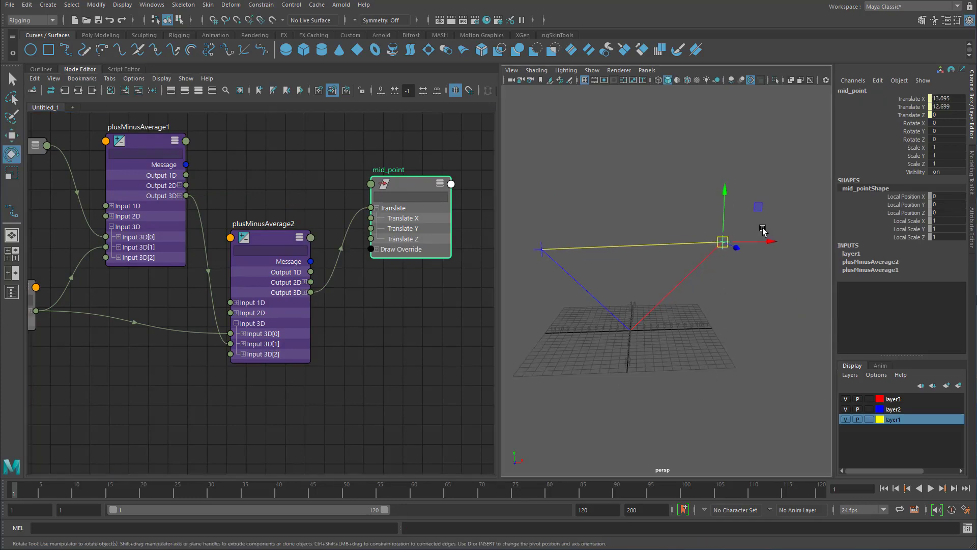
{"action": "left_click_drag", "start_coordinate": [762, 228], "coordinate": [377, 235]}
{"action": "left_click", "coordinate": [640, 277]}
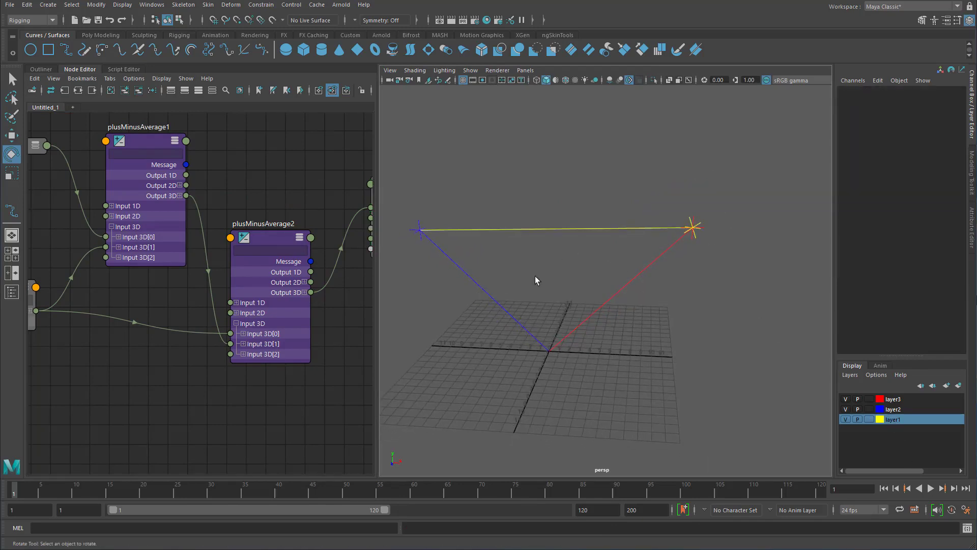
Hide the three curves and move the point_b locator.
{"action": "left_click_drag", "start_coordinate": [462, 202], "coordinate": [624, 394]}
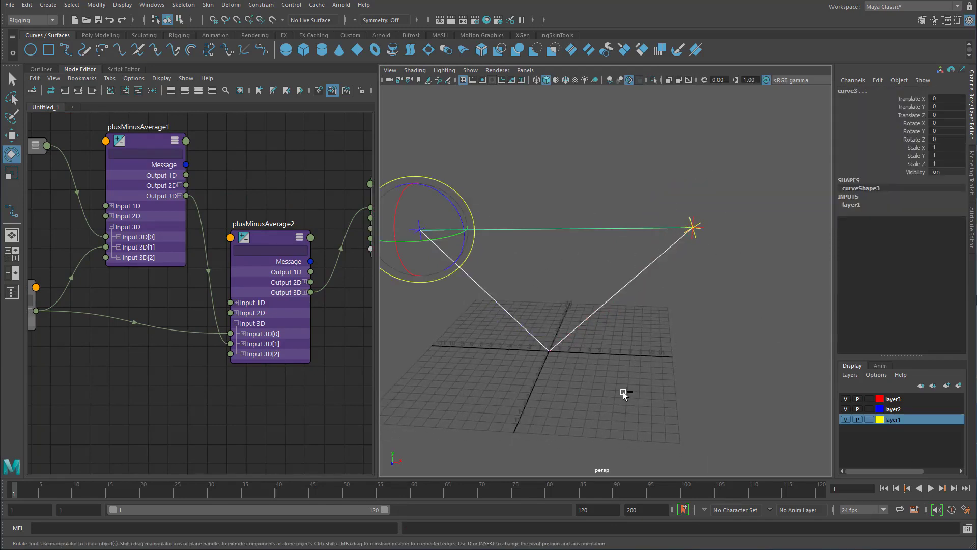
{"action": "key", "text": "ctrl+h"}
{"action": "left_click", "coordinate": [420, 230]}
{"action": "left_click", "coordinate": [560, 229]}
{"action": "left_click", "coordinate": [692, 227]}
{"action": "key", "text": "w"}
{"action": "left_click_drag", "start_coordinate": [701, 234], "coordinate": [814, 285]}
Scale the mid_point locator up to about 9 so it stands out from point_b.
{"action": "key", "text": "q"}
{"action": "left_click", "coordinate": [624, 234]}
{"action": "key", "text": "r"}
{"action": "key", "text": "q"}
{"action": "left_click", "coordinate": [650, 270]}
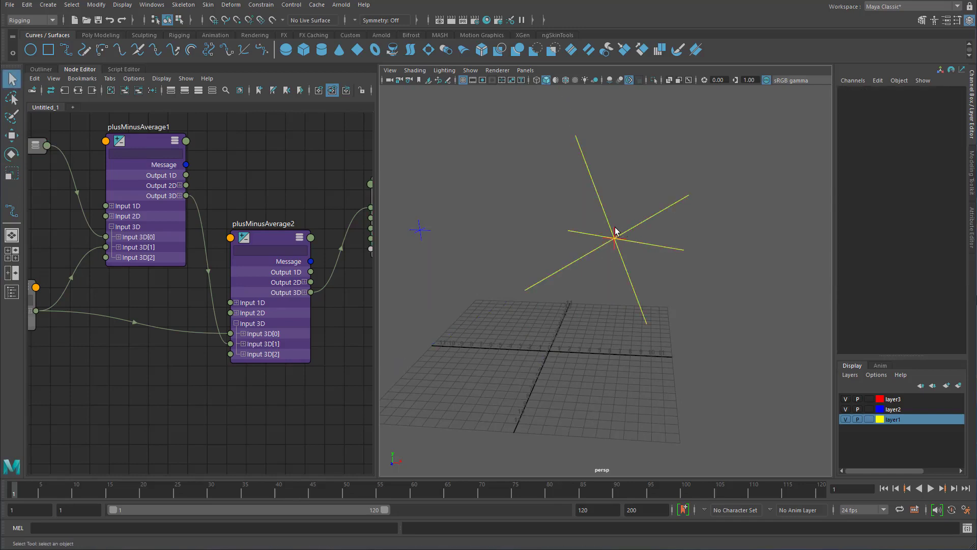
Move point_b and point_a to new positions, and select mid_point to check where it follows.
{"action": "left_click", "coordinate": [616, 233]}
{"action": "key", "text": "w"}
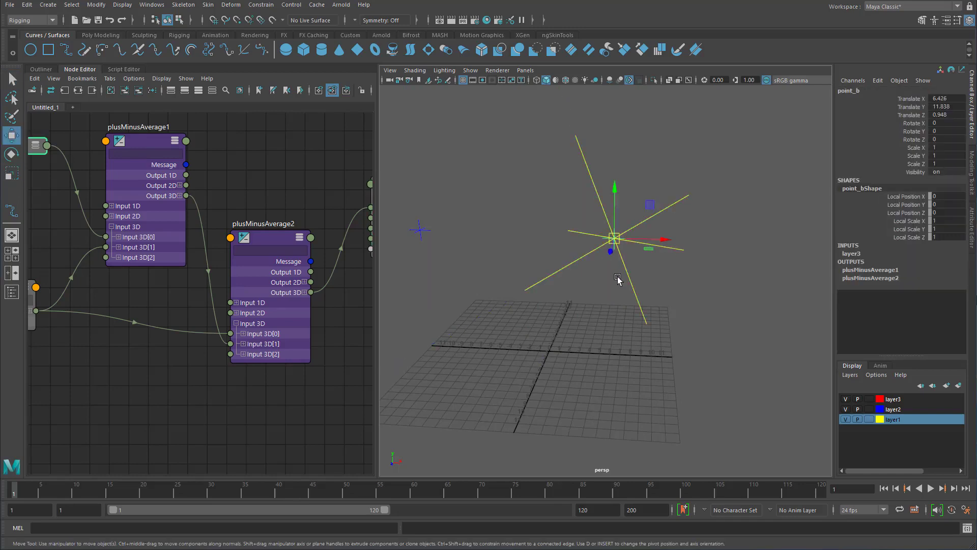
{"action": "left_click_drag", "start_coordinate": [627, 257], "coordinate": [717, 270]}
{"action": "middle_click_drag", "start_coordinate": [584, 277], "coordinate": [638, 280], "text": "alt"}
{"action": "left_click", "coordinate": [477, 232]}
{"action": "left_click_drag", "start_coordinate": [477, 233], "coordinate": [489, 270]}
{"action": "middle_click_drag", "start_coordinate": [615, 268], "coordinate": [573, 266], "text": "alt"}
{"action": "left_click_drag", "start_coordinate": [712, 152], "coordinate": [756, 171]}
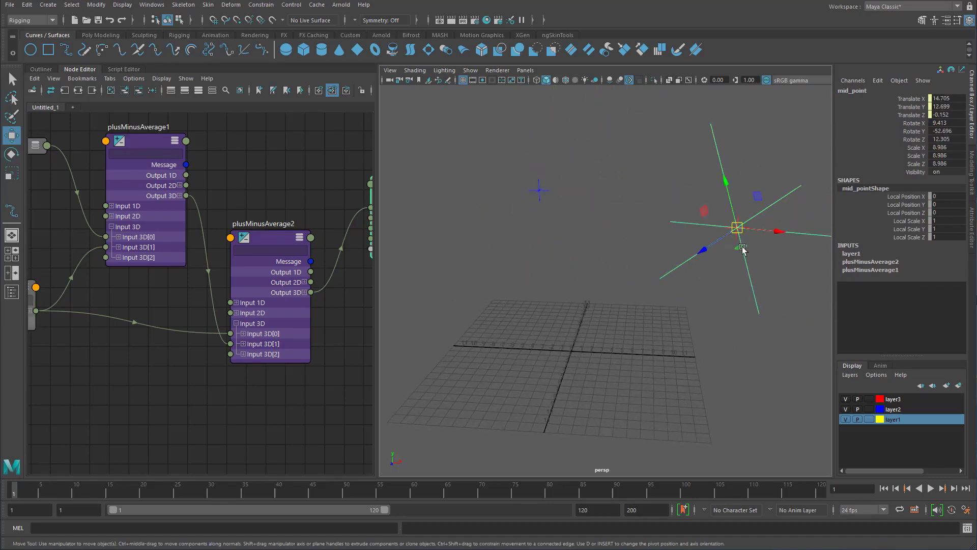
Move the point_a locator again to test whether mid_point depends on its position.
{"action": "key", "text": "q"}
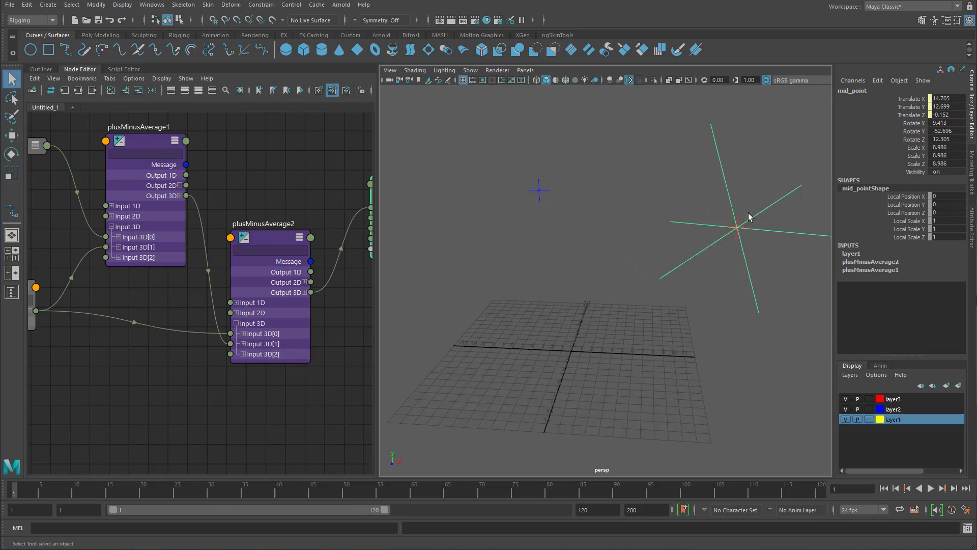
{"action": "key", "text": "w"}
{"action": "left_click", "coordinate": [733, 242]}
{"action": "left_click_drag", "start_coordinate": [734, 243], "coordinate": [657, 236]}
{"action": "left_click", "coordinate": [724, 263]}
{"action": "left_click_drag", "start_coordinate": [525, 167], "coordinate": [562, 215]}
{"action": "middle_click_drag", "start_coordinate": [560, 214], "coordinate": [492, 249]}
{"action": "left_click", "coordinate": [718, 267]}
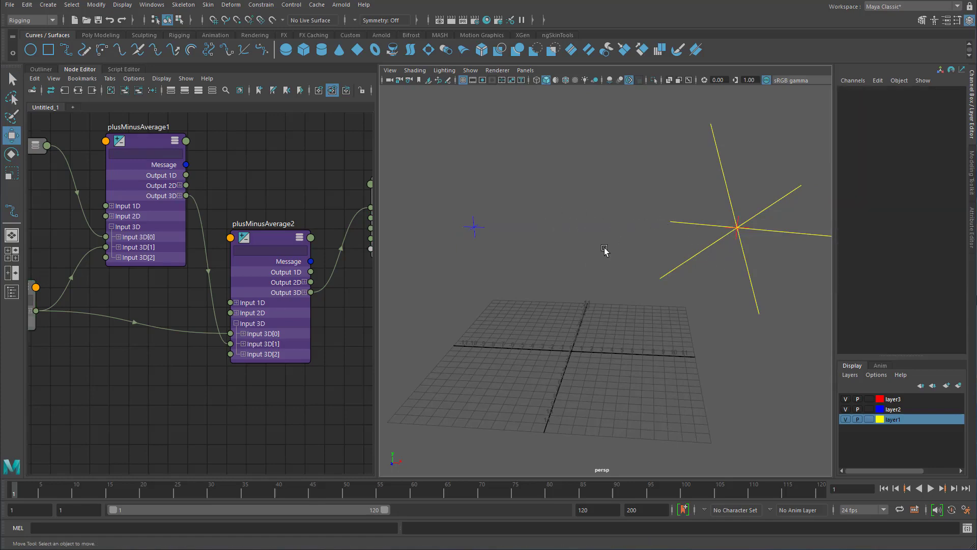
Undo the locator moves, the mid_point scaling and the hiding of the three curves.
{"action": "key", "text": "ctrl+z"}
{"action": "key", "text": "ctrl+z"}
{"action": "key", "text": "ctrl+z"}
{"action": "key", "text": "ctrl+z"}
{"action": "key", "text": "ctrl+z"}
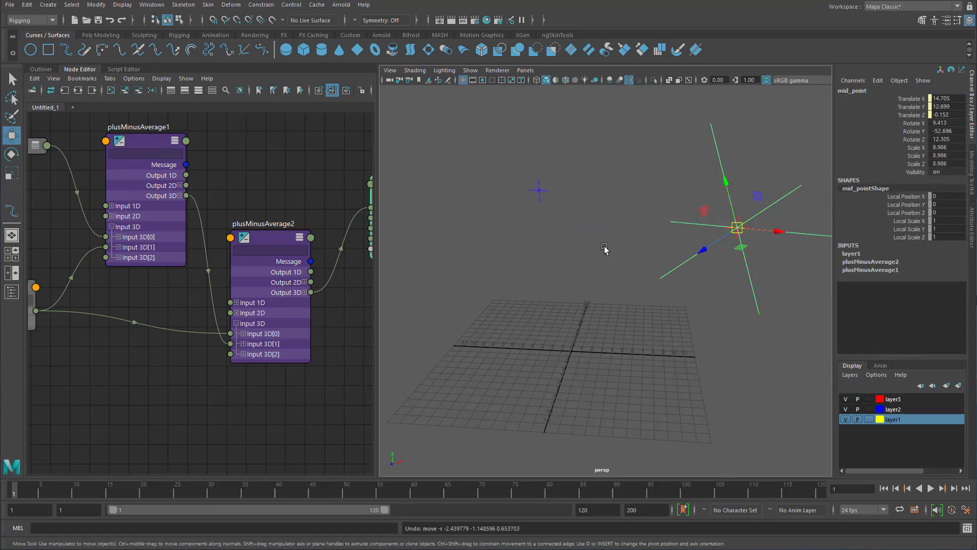
{"action": "key", "text": "ctrl+z"}
{"action": "key", "text": "ctrl+z"}
{"action": "key", "text": "ctrl+z"}
{"action": "key", "text": "ctrl+z"}
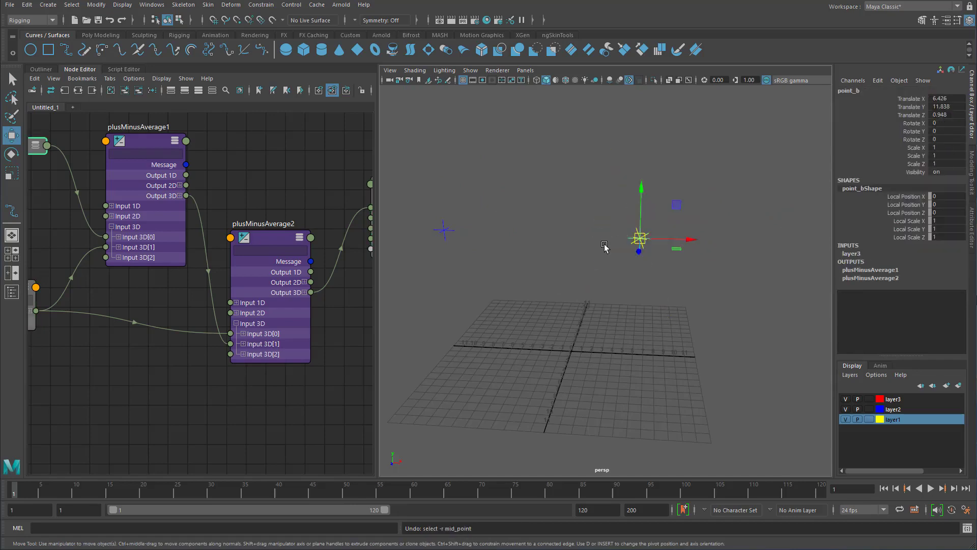
{"action": "key", "text": "ctrl+z"}
{"action": "key", "text": "ctrl+z"}
{"action": "key", "text": "ctrl+z"}
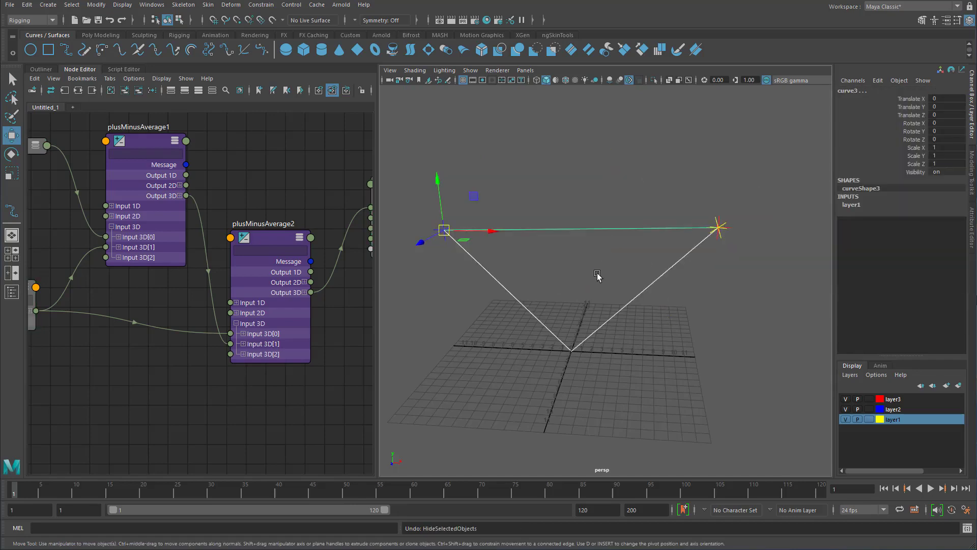
Select the yellow curve between point_a and point_b and scale it uniformly to about 0.494.
{"action": "left_click", "coordinate": [598, 275]}
{"action": "middle_click_drag", "start_coordinate": [598, 275], "coordinate": [632, 260], "text": "alt"}
{"action": "left_click_drag", "start_coordinate": [586, 186], "coordinate": [603, 224]}
{"action": "left_click_drag", "start_coordinate": [560, 251], "coordinate": [546, 259], "text": "alt"}
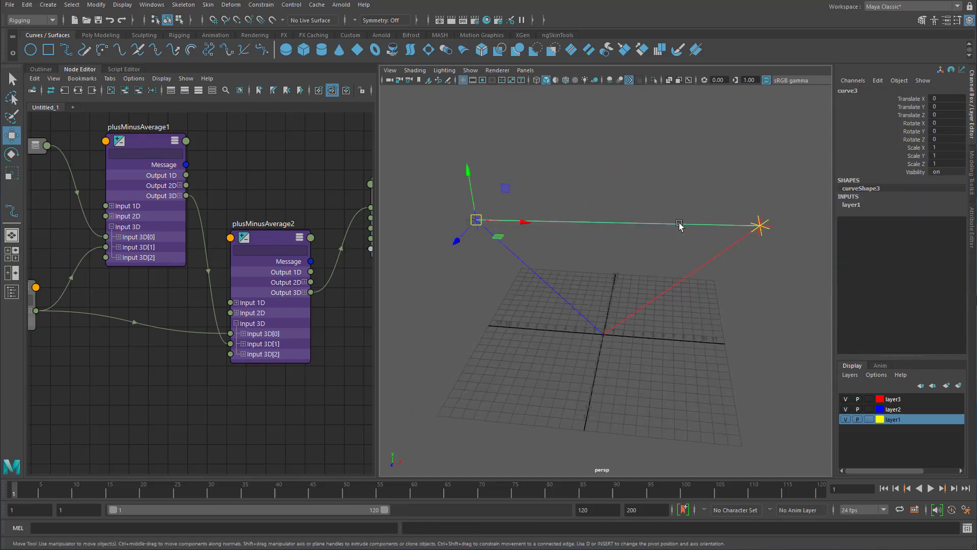
{"action": "left_click_drag", "start_coordinate": [634, 245], "coordinate": [602, 285], "text": "alt"}
{"action": "key", "text": "r"}
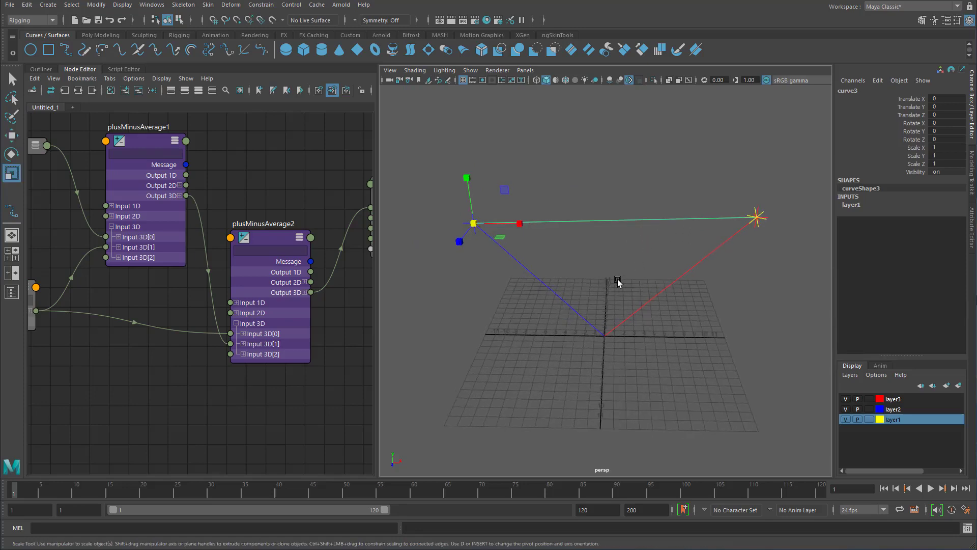
{"action": "middle_click_drag", "start_coordinate": [618, 282], "coordinate": [489, 283]}
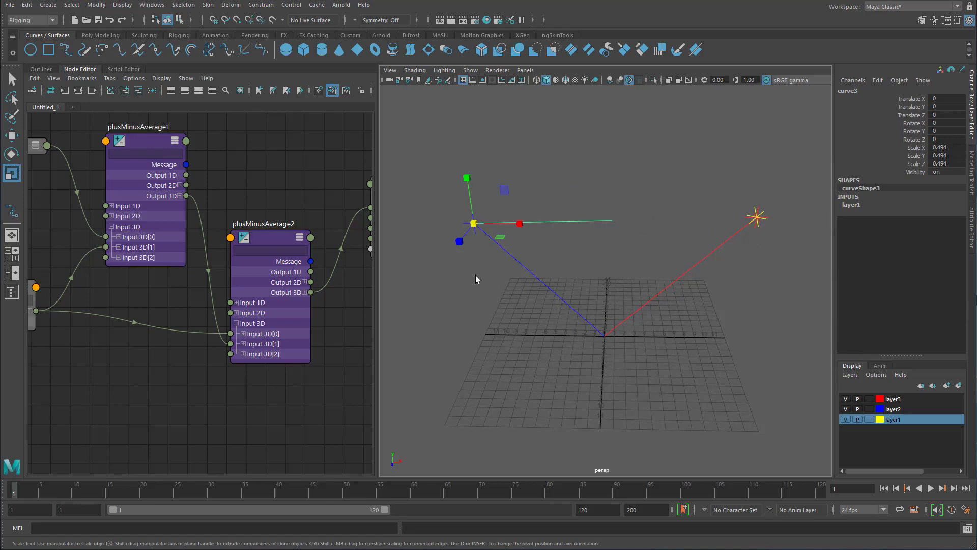
Widen the Node Editor, spread out the plusMinusAverage and mid_point nodes, and limit plusMinusAverage2 to its connected attributes.
{"action": "left_click_drag", "start_coordinate": [376, 269], "coordinate": [492, 269]}
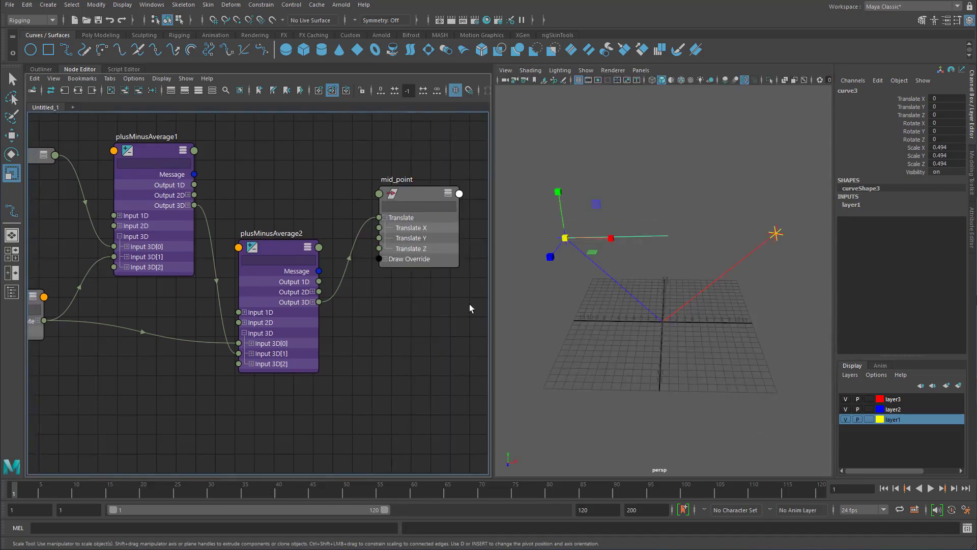
{"action": "left_click", "coordinate": [556, 280]}
{"action": "left_click_drag", "start_coordinate": [152, 154], "coordinate": [172, 165]}
{"action": "middle_click_drag", "start_coordinate": [172, 166], "coordinate": [309, 206], "text": "alt"}
{"action": "left_click_drag", "start_coordinate": [310, 206], "coordinate": [292, 180]}
{"action": "middle_click_drag", "start_coordinate": [336, 196], "coordinate": [236, 188], "text": "alt"}
{"action": "left_click_drag", "start_coordinate": [456, 233], "coordinate": [474, 317]}
{"action": "left_click_drag", "start_coordinate": [310, 278], "coordinate": [329, 300]}
{"action": "key", "text": "1"}
{"action": "key", "text": "2"}
Create a multiplyDivide node in the space above plusMinusAverage2.
{"action": "left_click", "coordinate": [323, 192]}
{"action": "key", "text": "Tab"}
{"action": "type", "text": "multi"}
{"action": "key", "text": "Down"}
{"action": "key", "text": "Down"}
{"action": "key", "text": "Return"}
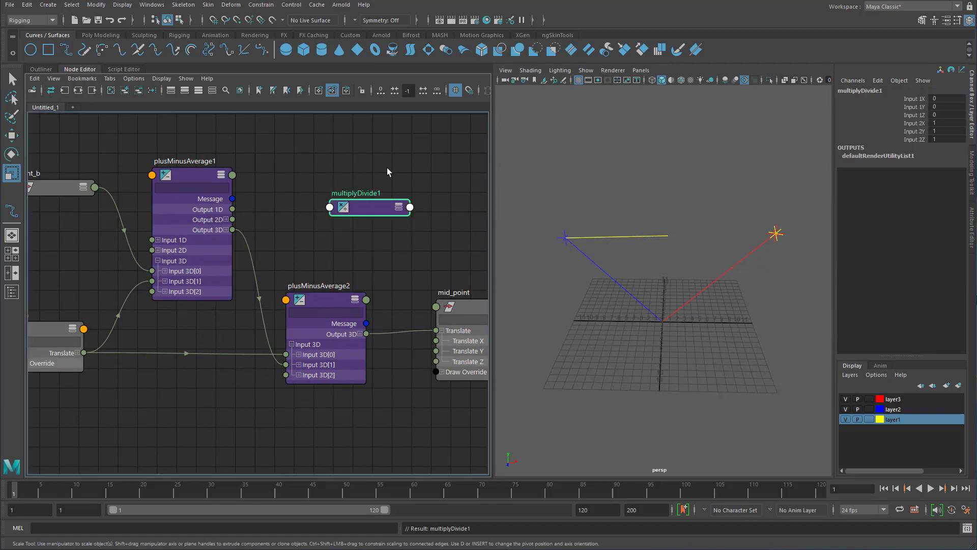
Connect plusMinusAverage1's Output 3D to multiplyDivide1's Input 1, and its Output to plusMinusAverage2's Input 3D[1].
{"action": "left_click_drag", "start_coordinate": [390, 211], "coordinate": [355, 173]}
{"action": "key", "text": "2"}
{"action": "left_click", "coordinate": [317, 193]}
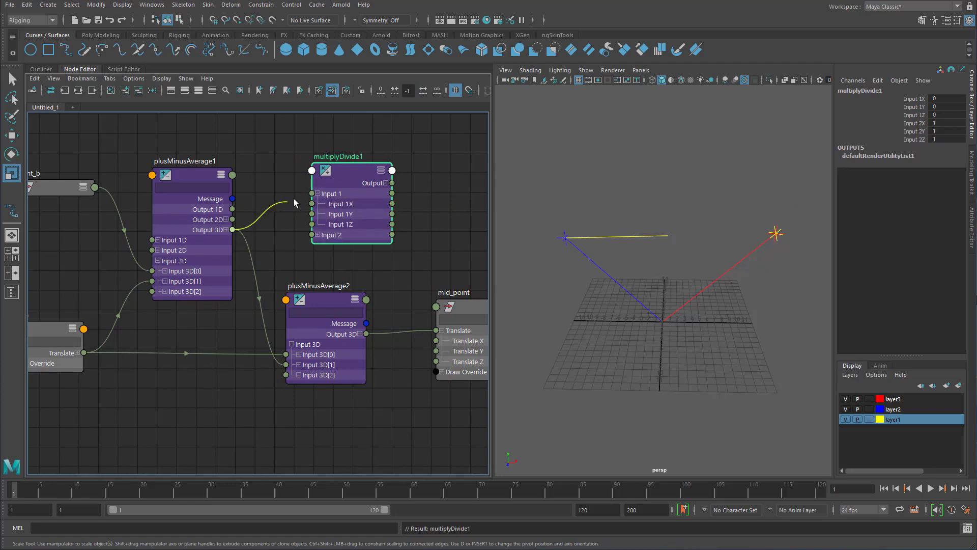
{"action": "left_click_drag", "start_coordinate": [299, 201], "coordinate": [287, 367]}
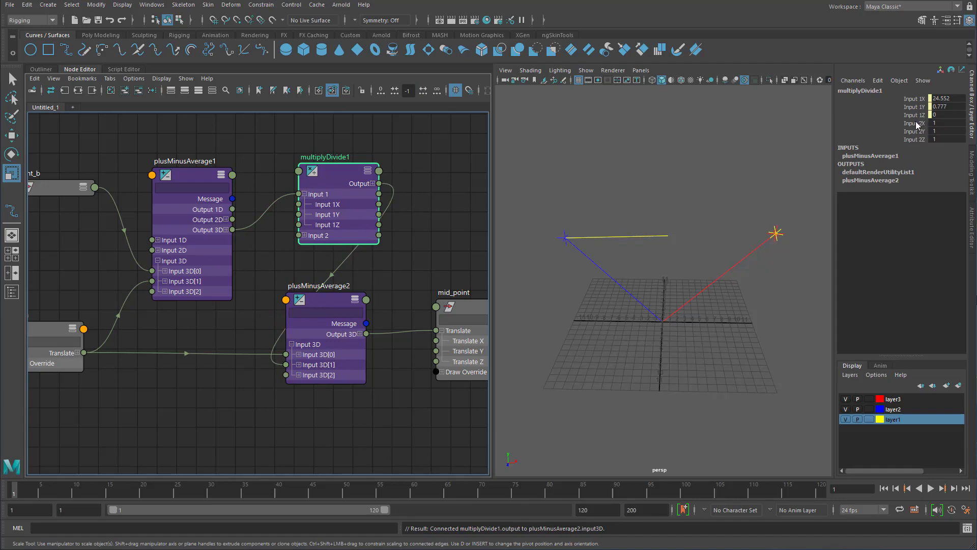
Set multiplyDivide1's Input 2X, 2Y and 2Z to 0.5.
{"action": "left_click_drag", "start_coordinate": [918, 125], "coordinate": [878, 149]}
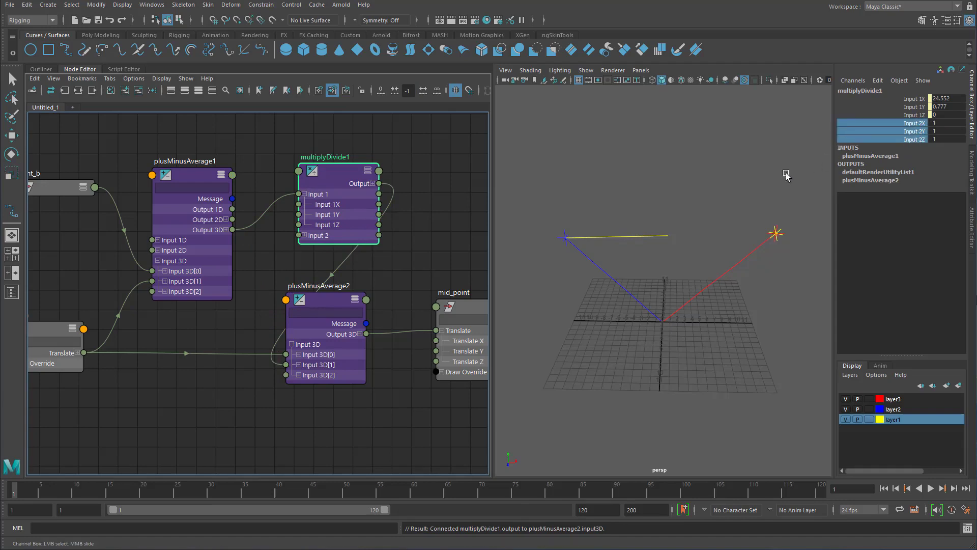
{"action": "middle_click_drag", "start_coordinate": [768, 171], "coordinate": [746, 173]}
{"action": "left_click", "coordinate": [957, 139]}
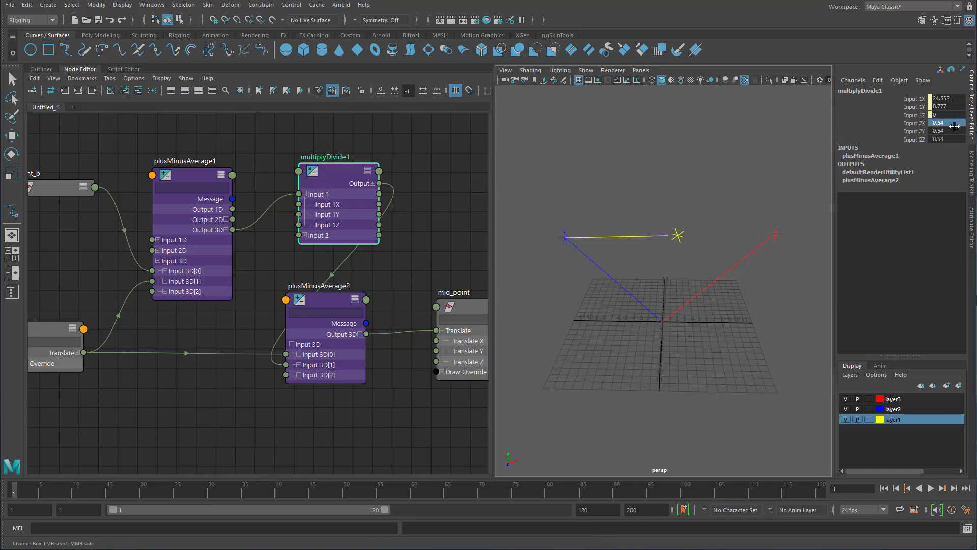
{"action": "type", "text": ".5"}
{"action": "key", "text": "Return"}
Select the blue, red and yellow curves together and hide them.
{"action": "left_click", "coordinate": [711, 197]}
{"action": "key", "text": "r"}
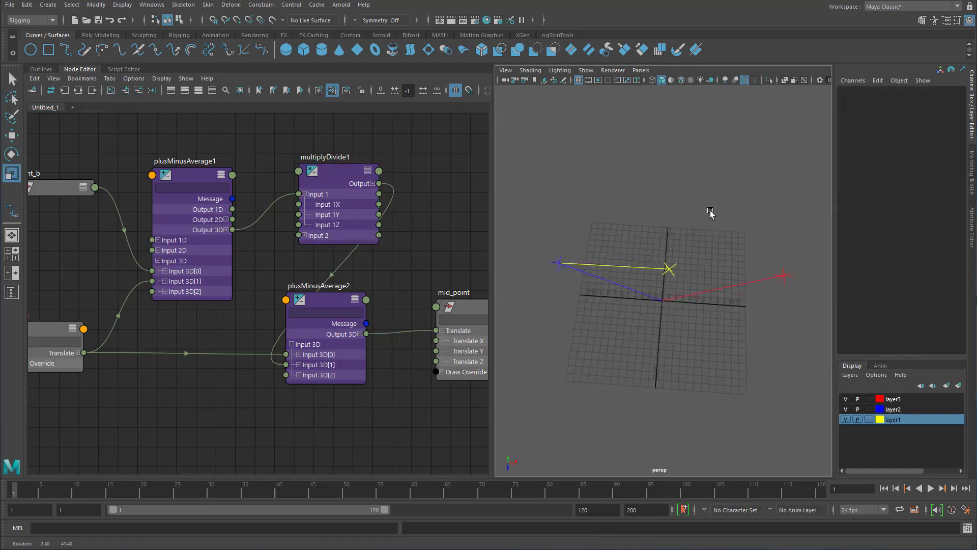
{"action": "left_click_drag", "start_coordinate": [697, 202], "coordinate": [630, 305], "text": "alt"}
{"action": "left_click_drag", "start_coordinate": [690, 283], "coordinate": [725, 305], "text": "shift"}
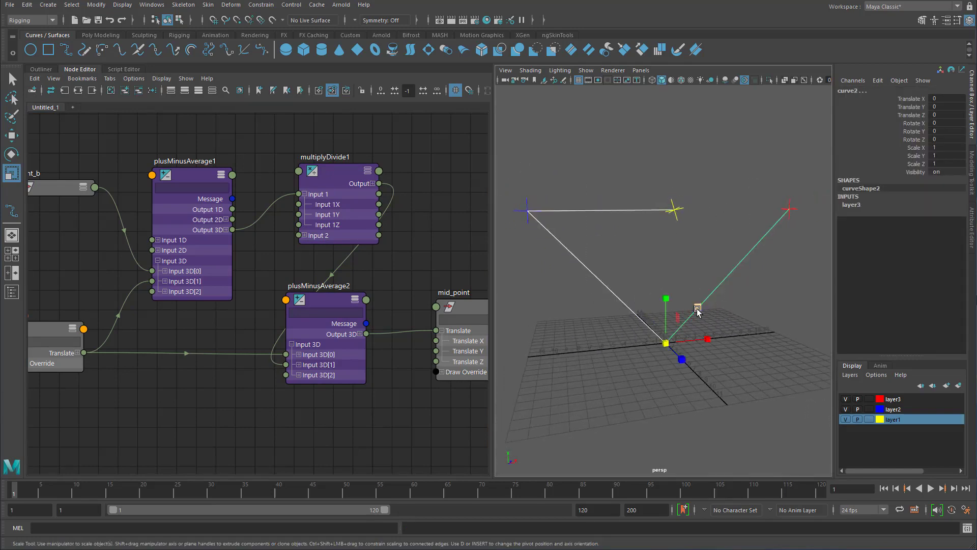
{"action": "key", "text": "ctrl+h"}
Move the point_a locator around to test mid_point, leaving it at about X -13.15, Y 11.23, Z -2.3.
{"action": "left_click_drag", "start_coordinate": [658, 268], "coordinate": [605, 252], "text": "alt"}
{"action": "left_click", "coordinate": [568, 229]}
{"action": "key", "text": "w"}
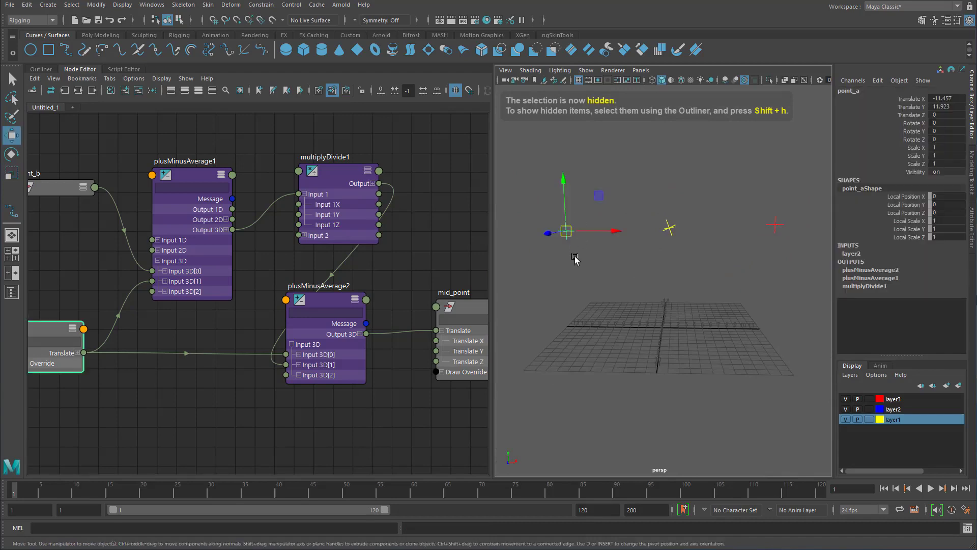
{"action": "middle_click_drag", "start_coordinate": [567, 264], "coordinate": [744, 197]}
{"action": "left_click_drag", "start_coordinate": [744, 198], "coordinate": [625, 237], "text": "alt"}
{"action": "middle_click_drag", "start_coordinate": [721, 234], "coordinate": [638, 236]}
{"action": "left_click_drag", "start_coordinate": [638, 236], "coordinate": [738, 210], "text": "alt"}
{"action": "middle_click_drag", "start_coordinate": [743, 183], "coordinate": [597, 297]}
{"action": "left_click_drag", "start_coordinate": [636, 309], "coordinate": [680, 338], "text": "alt"}
{"action": "middle_click_drag", "start_coordinate": [716, 360], "coordinate": [731, 271]}
{"action": "left_click_drag", "start_coordinate": [730, 270], "coordinate": [731, 267]}
{"action": "left_click_drag", "start_coordinate": [709, 292], "coordinate": [616, 269], "text": "alt"}
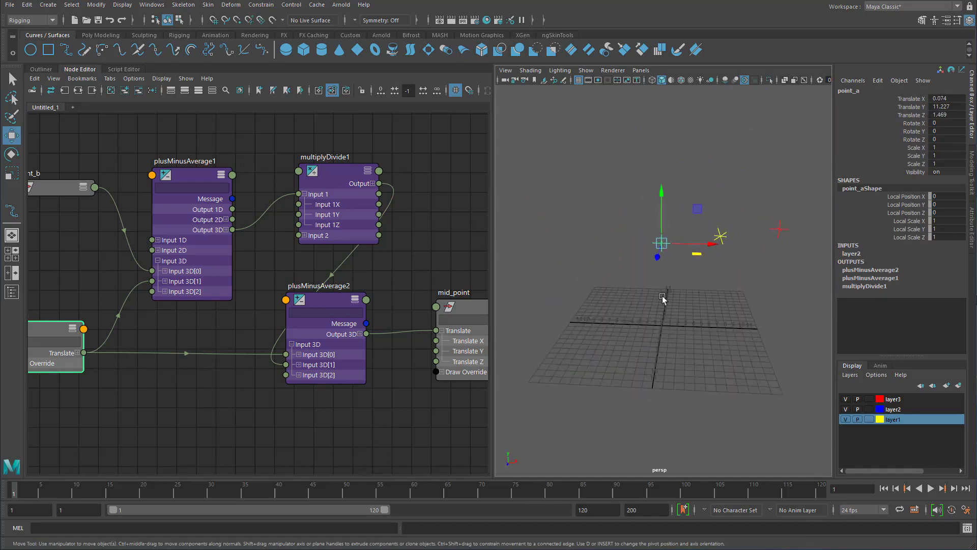
{"action": "middle_click_drag", "start_coordinate": [670, 308], "coordinate": [566, 262]}
{"action": "scroll", "coordinate": [567, 262], "scroll_direction": "up", "scroll_amount": 2}
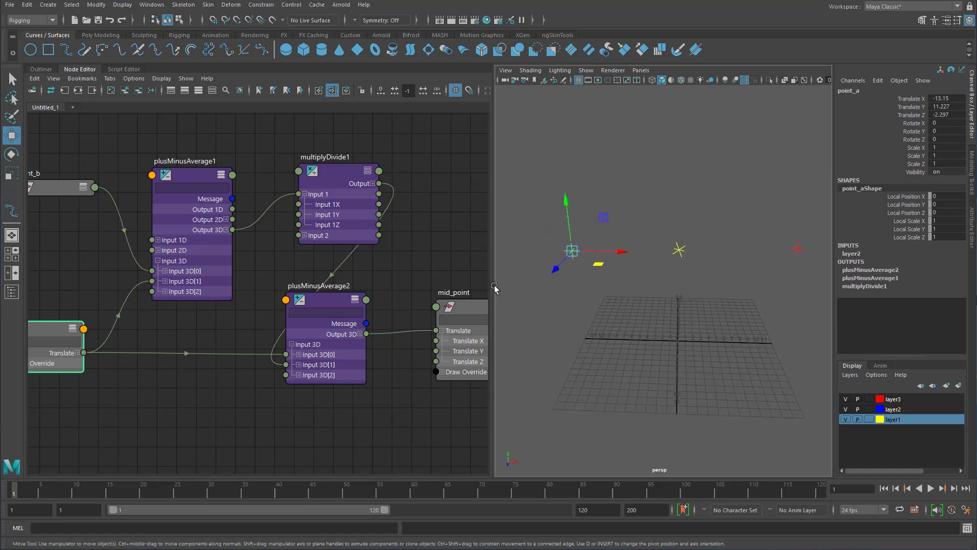
Change multiplyDivide1's Input 2X, 2Y and 2Z together to about 1.25, placing mid_point beyond point_b.
{"action": "left_click", "coordinate": [348, 179]}
{"action": "left_click_drag", "start_coordinate": [914, 123], "coordinate": [919, 142]}
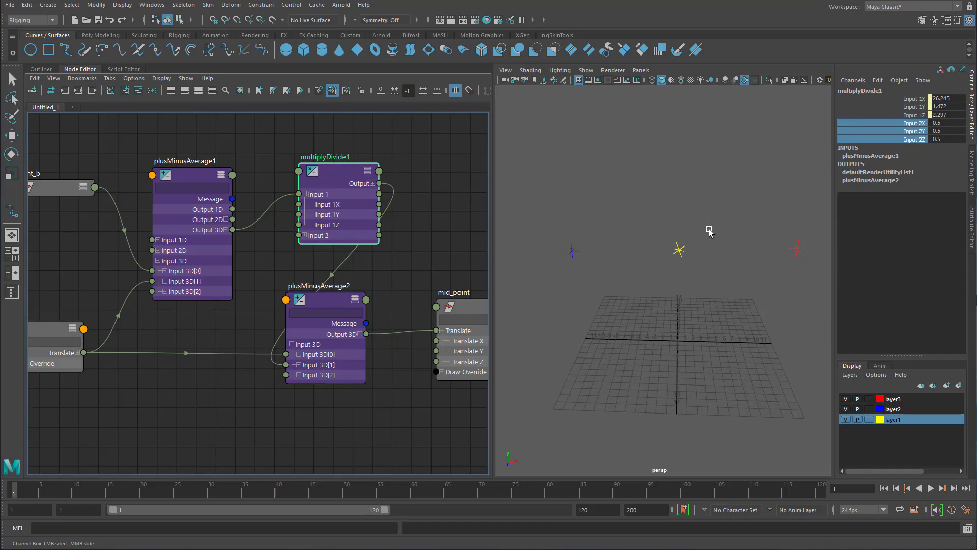
{"action": "key", "text": "space"}
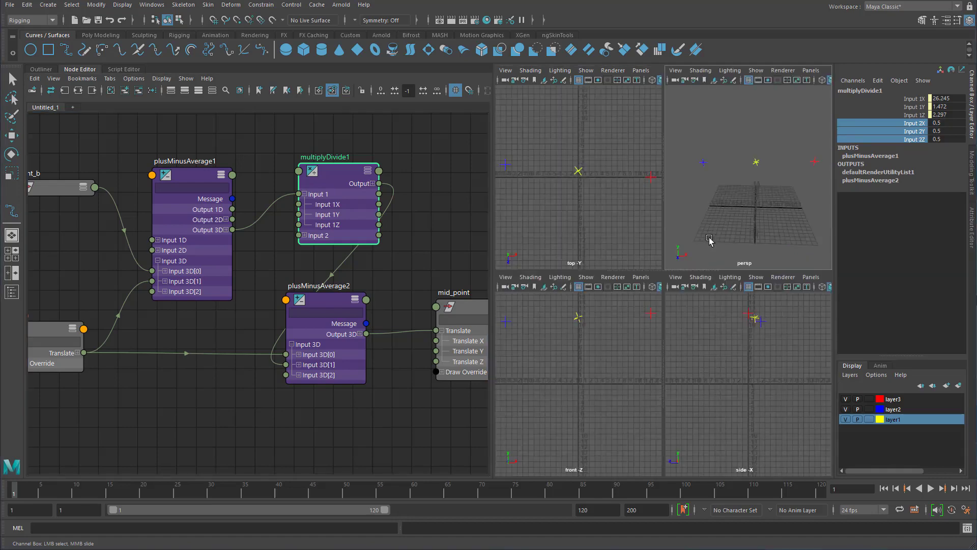
{"action": "key", "text": "space"}
{"action": "middle_click_drag", "start_coordinate": [731, 218], "coordinate": [765, 223]}
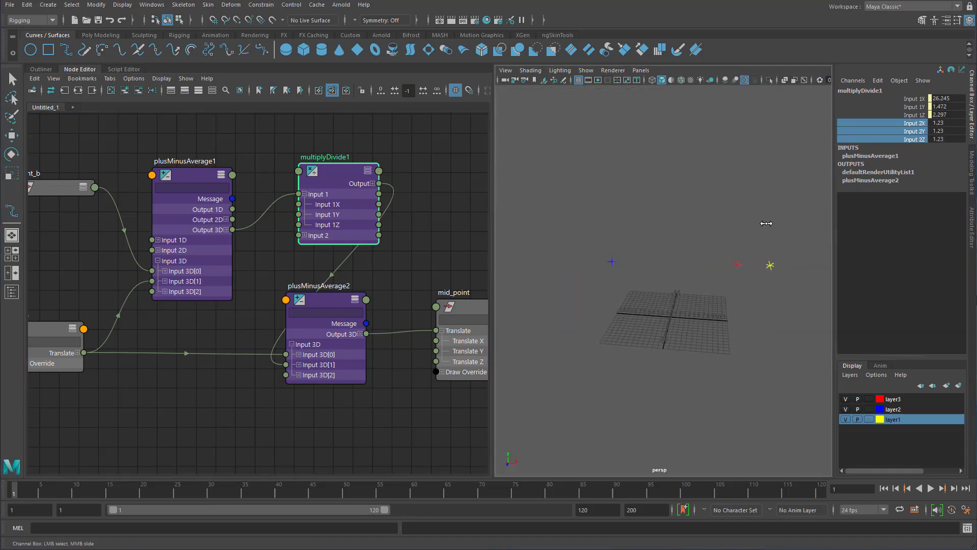
{"action": "left_click_drag", "start_coordinate": [765, 223], "coordinate": [696, 220], "text": "alt"}
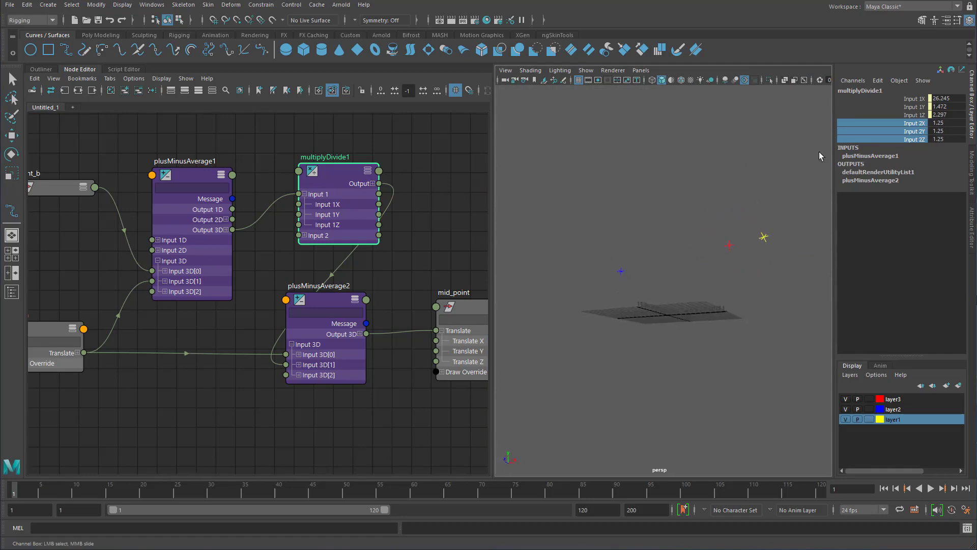
Vary multiplyDivide1's Input 2X, 2Y and 2Z together to test mid_point's position, going up to about 4.73 and ending at 0.81.
{"action": "left_click_drag", "start_coordinate": [674, 277], "coordinate": [640, 284], "text": "alt"}
{"action": "middle_click_drag", "start_coordinate": [640, 285], "coordinate": [699, 275]}
{"action": "left_click_drag", "start_coordinate": [696, 276], "coordinate": [817, 272], "text": "alt"}
{"action": "middle_click_drag", "start_coordinate": [700, 271], "coordinate": [705, 270]}
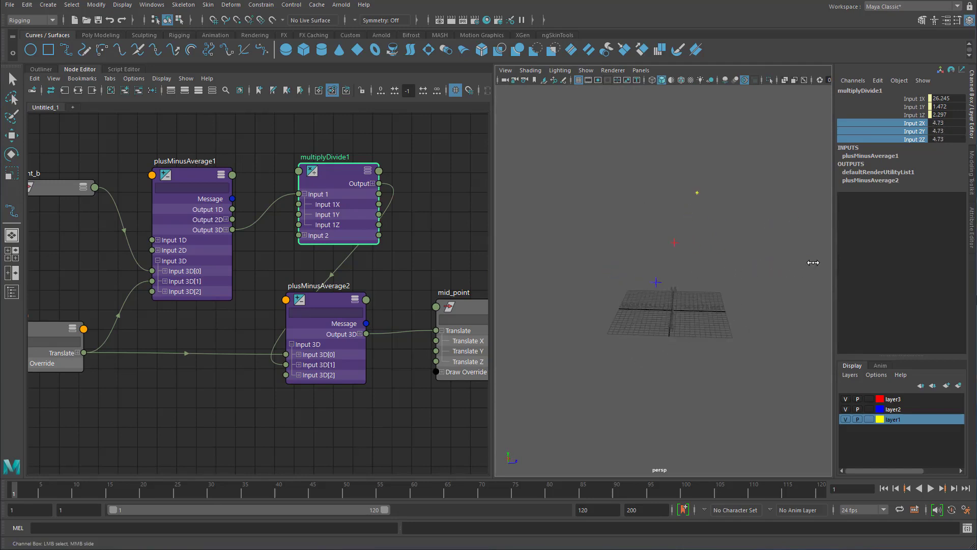
{"action": "middle_click_drag", "start_coordinate": [812, 263], "coordinate": [776, 254]}
{"action": "left_click_drag", "start_coordinate": [614, 276], "coordinate": [700, 260], "text": "alt"}
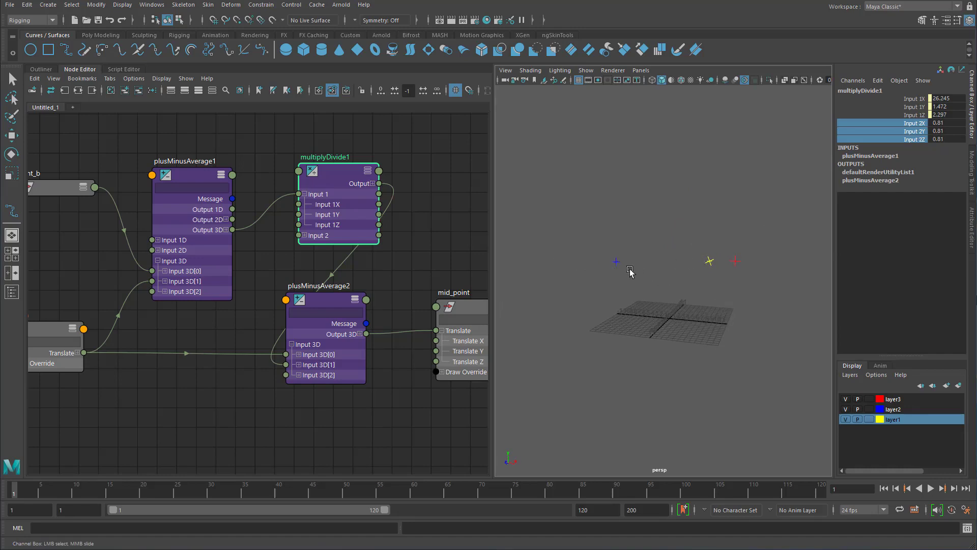
Select point_a, switch to point_b, move point_b to about X 25.7, Y 3.47, and undo the move.
{"action": "left_click", "coordinate": [615, 262]}
{"action": "key", "text": "w"}
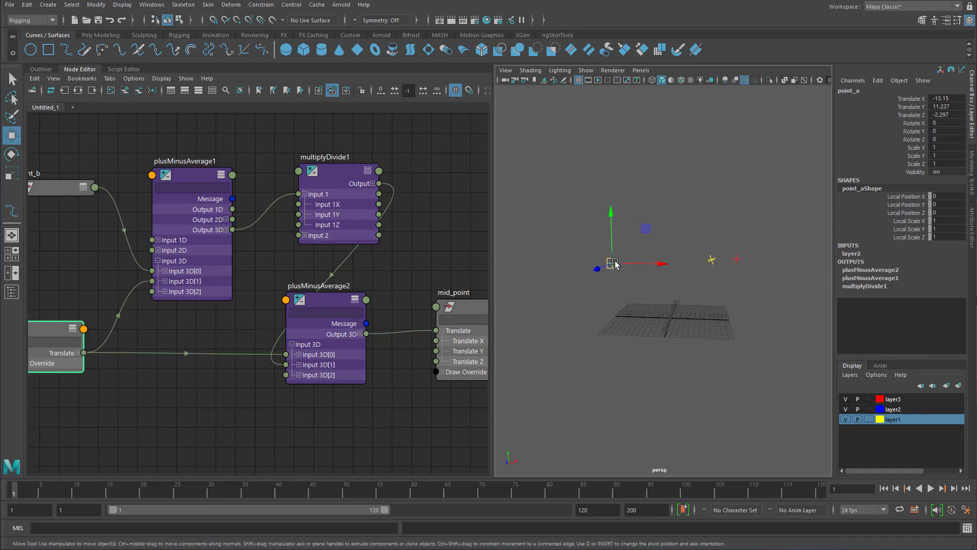
{"action": "left_click_drag", "start_coordinate": [736, 242], "coordinate": [793, 305]}
{"action": "key", "text": "ctrl+z"}
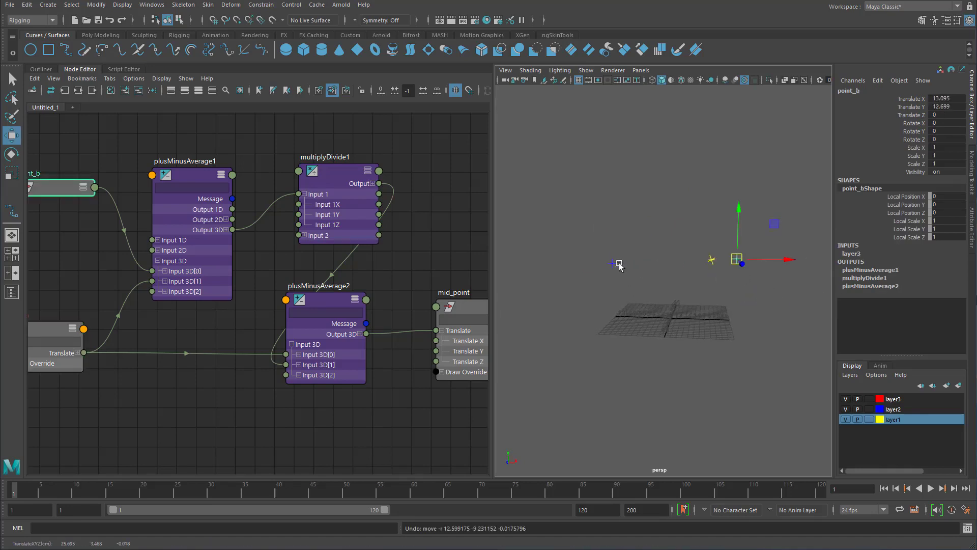
Reduce multiplyDivide1's Input 2X, 2Y and 2Z together to 0.71.
{"action": "left_click_drag", "start_coordinate": [680, 234], "coordinate": [718, 290]}
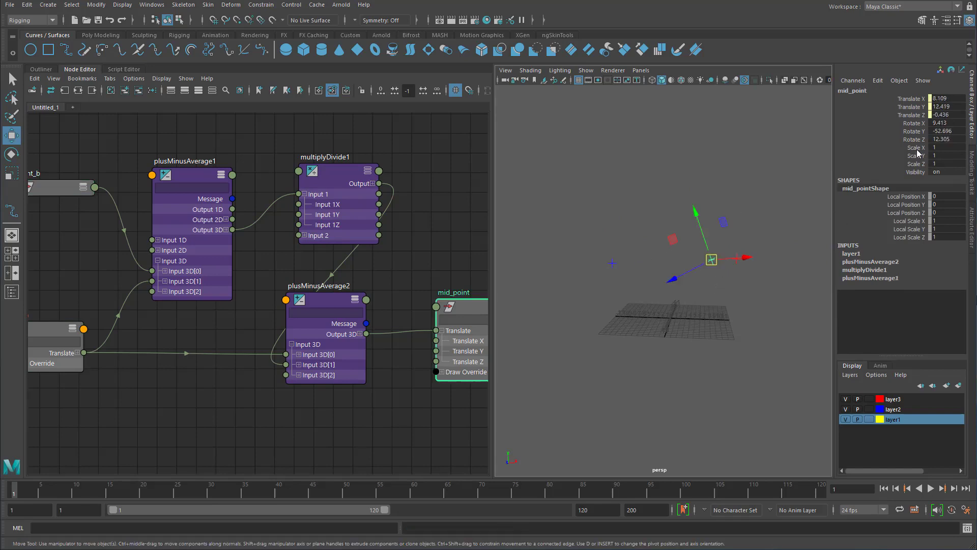
{"action": "left_click", "coordinate": [715, 201]}
{"action": "left_click", "coordinate": [348, 180]}
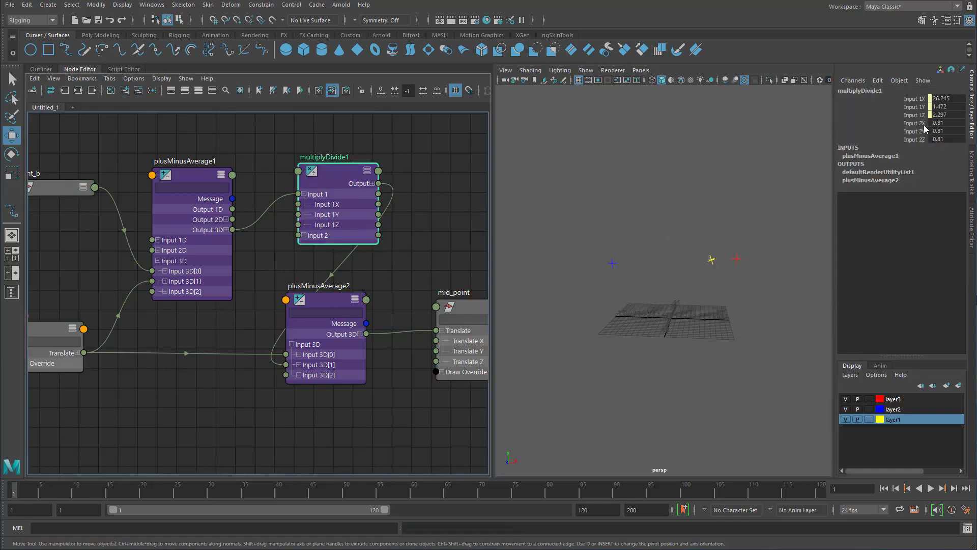
{"action": "left_click_drag", "start_coordinate": [918, 123], "coordinate": [918, 139]}
{"action": "middle_click_drag", "start_coordinate": [662, 270], "coordinate": [719, 291]}
Move the point_a locator up to about X -13.26, Y 22.13, Z -4.09.
{"action": "left_click", "coordinate": [677, 296]}
{"action": "key", "text": "w"}
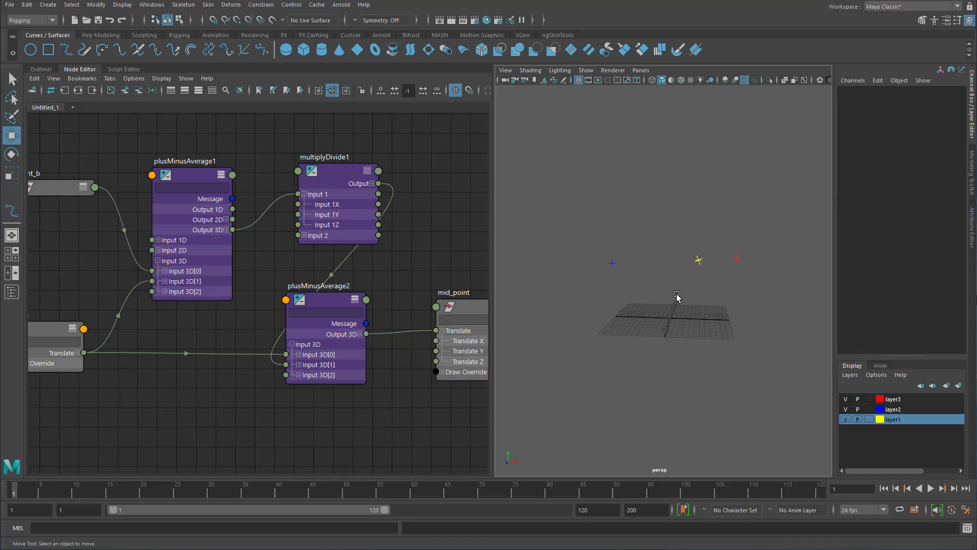
{"action": "left_click_drag", "start_coordinate": [588, 212], "coordinate": [614, 214]}
Move the point_b locator about 13 units along Z, undo the move and deselect it.
{"action": "left_click_drag", "start_coordinate": [730, 240], "coordinate": [754, 272]}
{"action": "mouse_move", "coordinate": [738, 259]}
{"action": "left_mouse_down"}
{"action": "mouse_move", "coordinate": [744, 238]}
{"action": "mouse_move", "coordinate": [745, 267]}
{"action": "mouse_move", "coordinate": [745, 255]}
{"action": "left_mouse_up"}
{"action": "key", "text": "ctrl+z"}
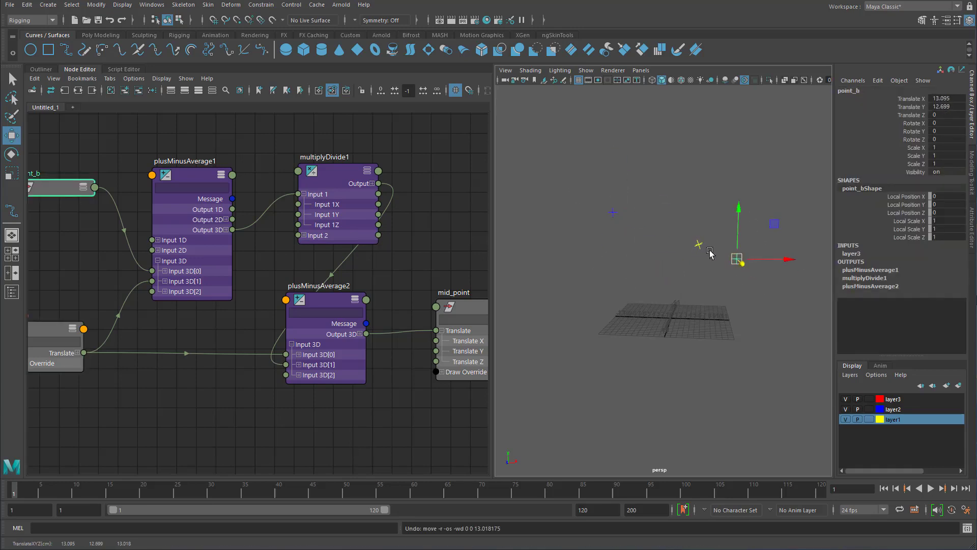
{"action": "left_click", "coordinate": [690, 211]}
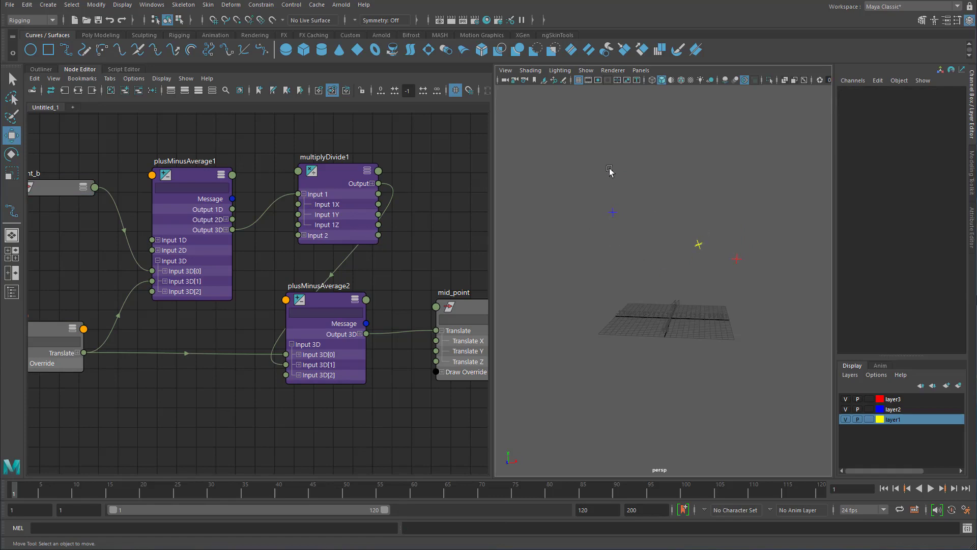
Rename the point_a node as mesh_vtx.
{"action": "left_click_drag", "start_coordinate": [611, 173], "coordinate": [633, 235]}
{"action": "middle_click_drag", "start_coordinate": [209, 270], "coordinate": [361, 230], "text": "alt"}
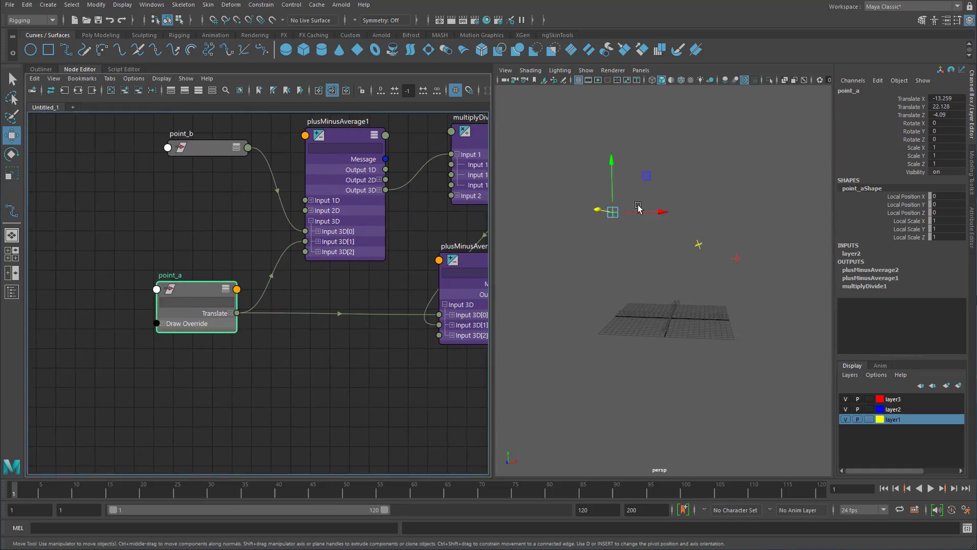
{"action": "scroll", "coordinate": [660, 226], "scroll_direction": "up", "scroll_amount": 3}
{"action": "double_click", "coordinate": [174, 277]}
{"action": "type", "text": "mesh_v"}
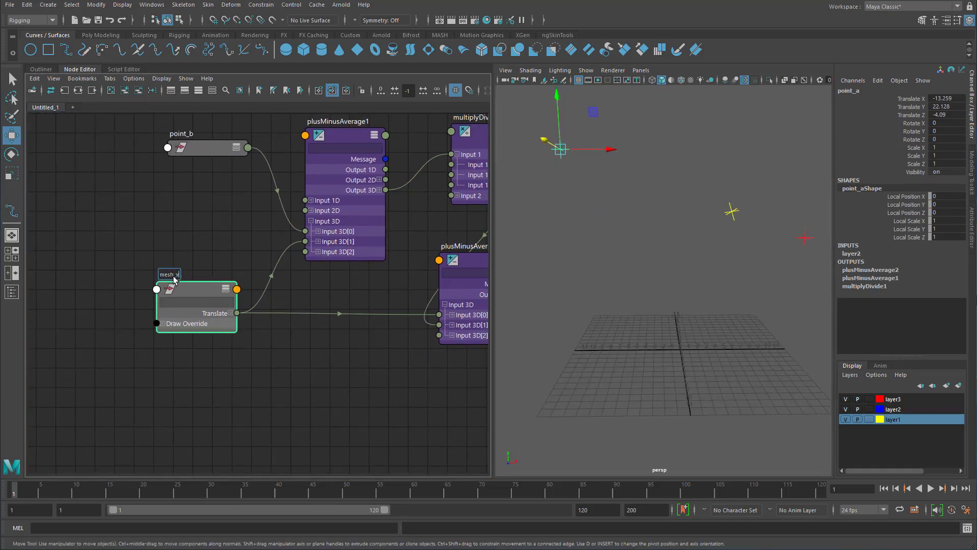
{"action": "type", "text": "tx"}
{"action": "key", "text": "Return"}
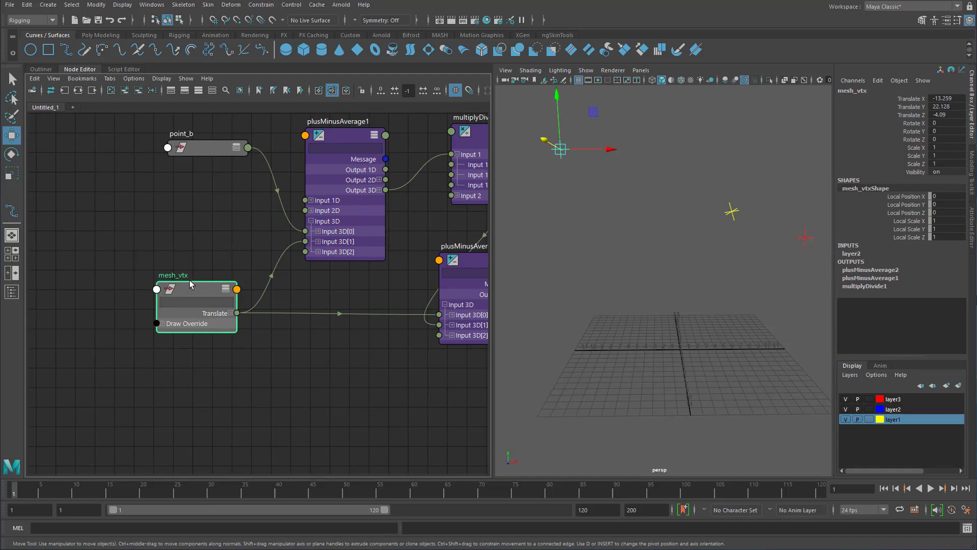
Rename the point_b node as target_vtx.
{"action": "middle_click_drag", "start_coordinate": [223, 248], "coordinate": [175, 309], "text": "alt"}
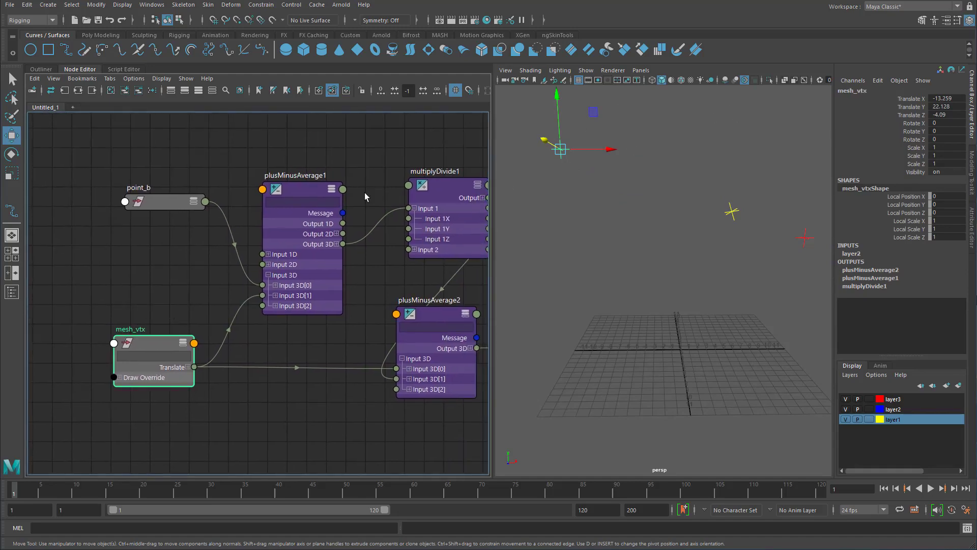
{"action": "double_click", "coordinate": [145, 190]}
{"action": "type", "text": "target_vtx"}
{"action": "key", "text": "Return"}
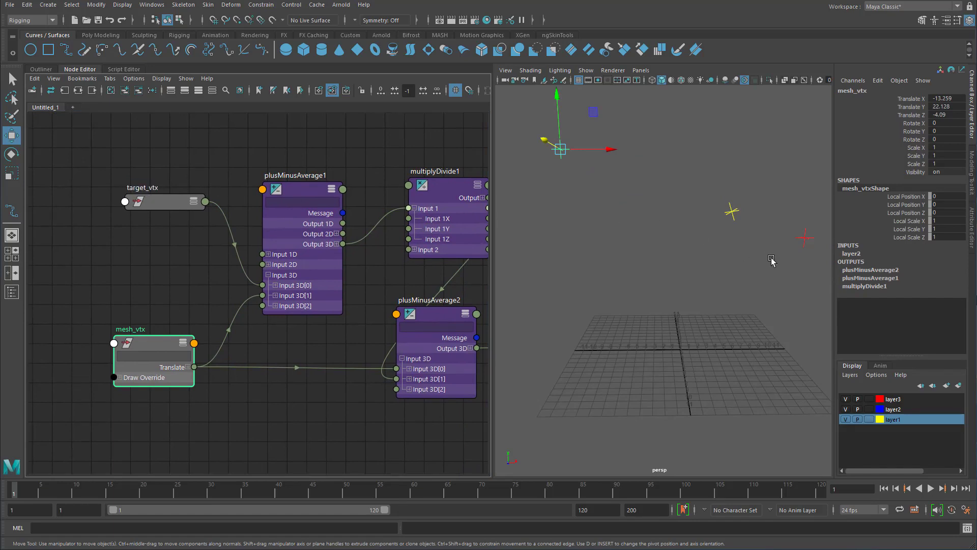
Move the red target_vtx locator lower and closer to the middle of the grid, and deselect it.
{"action": "middle_click_drag", "start_coordinate": [768, 255], "coordinate": [725, 256], "text": "alt"}
{"action": "left_click_drag", "start_coordinate": [753, 218], "coordinate": [772, 251]}
{"action": "left_click_drag", "start_coordinate": [760, 239], "coordinate": [729, 279]}
{"action": "left_click", "coordinate": [652, 185]}
Rename the plusMinusAverage1 node as delta, collapse it and reposition it in the graph.
{"action": "mouse_move", "coordinate": [309, 192]}
{"action": "left_mouse_down"}
{"action": "mouse_move", "coordinate": [286, 193]}
{"action": "mouse_move", "coordinate": [299, 196]}
{"action": "left_mouse_up"}
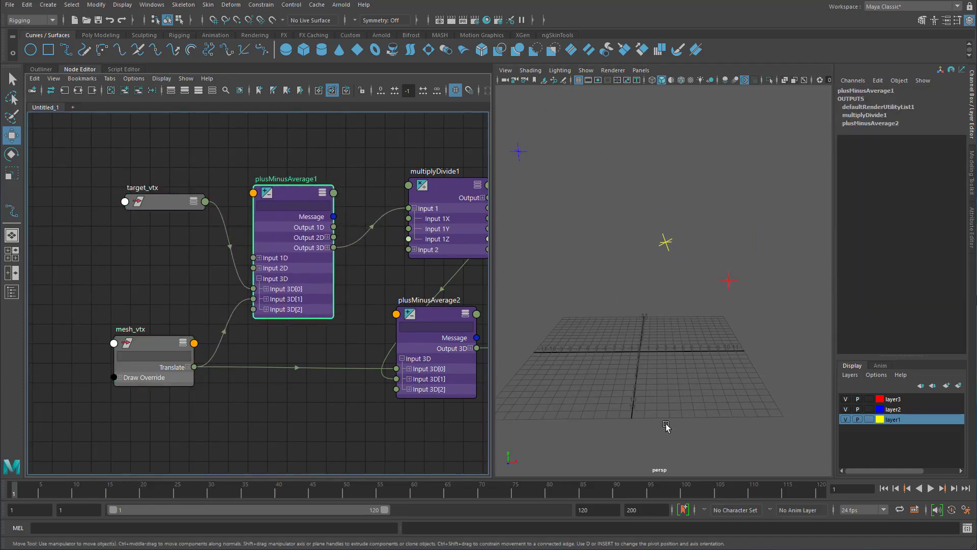
{"action": "double_click", "coordinate": [296, 179]}
{"action": "type", "text": "delta"}
{"action": "key", "text": "Return"}
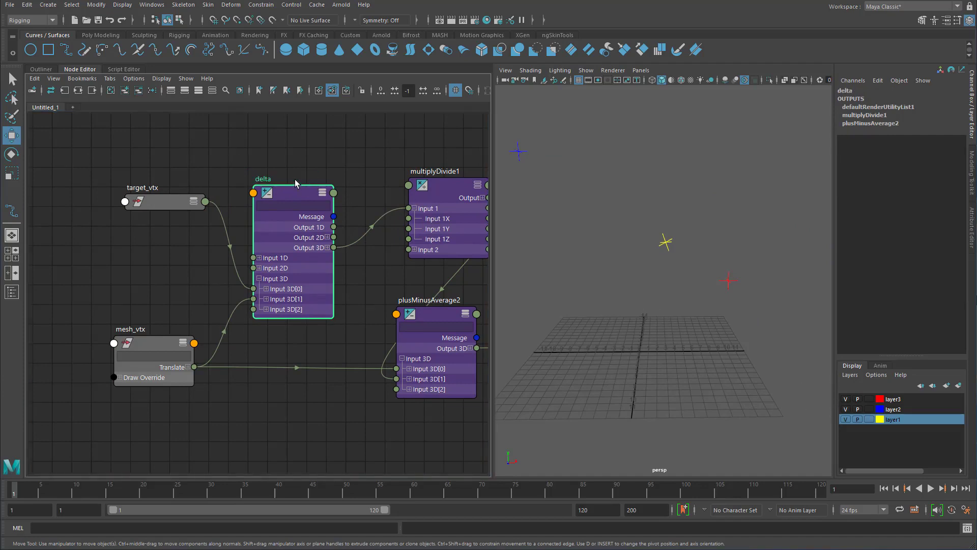
{"action": "key", "text": "1"}
{"action": "left_click_drag", "start_coordinate": [288, 196], "coordinate": [287, 221]}
Rename the multiplyDivide1 node as envelope, collapse it and place it beside delta.
{"action": "middle_click_drag", "start_coordinate": [348, 220], "coordinate": [210, 224], "text": "alt"}
{"action": "left_click_drag", "start_coordinate": [313, 189], "coordinate": [288, 196]}
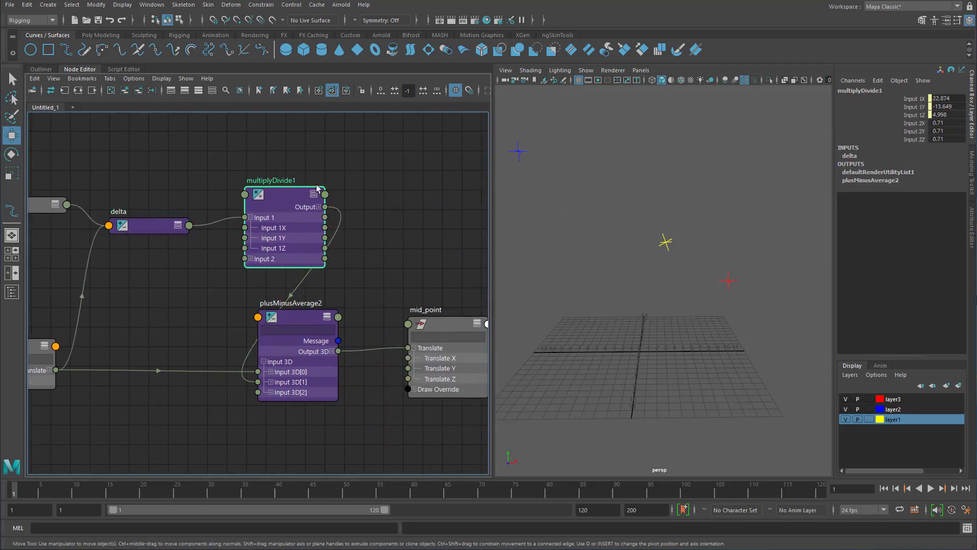
{"action": "double_click", "coordinate": [273, 186]}
{"action": "type", "text": "envelope"}
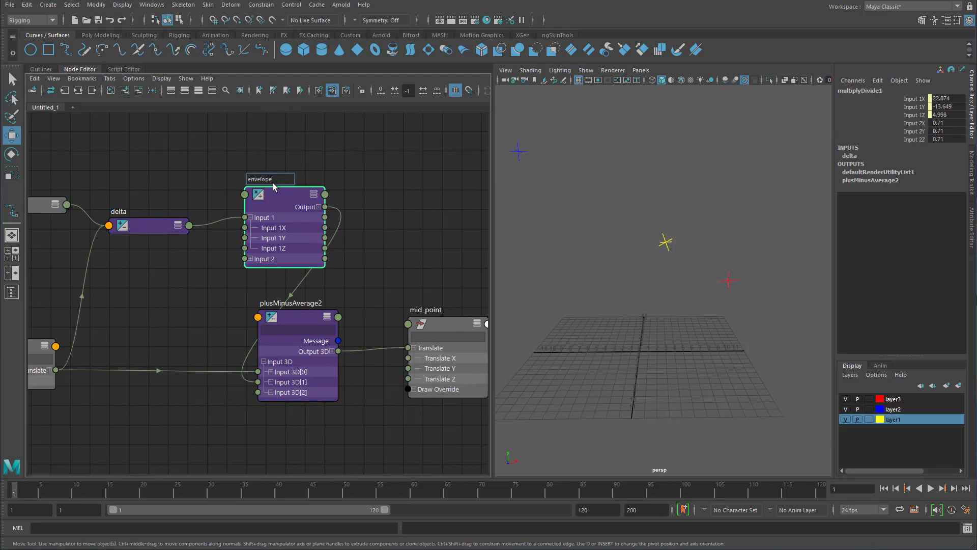
{"action": "key", "text": "Return"}
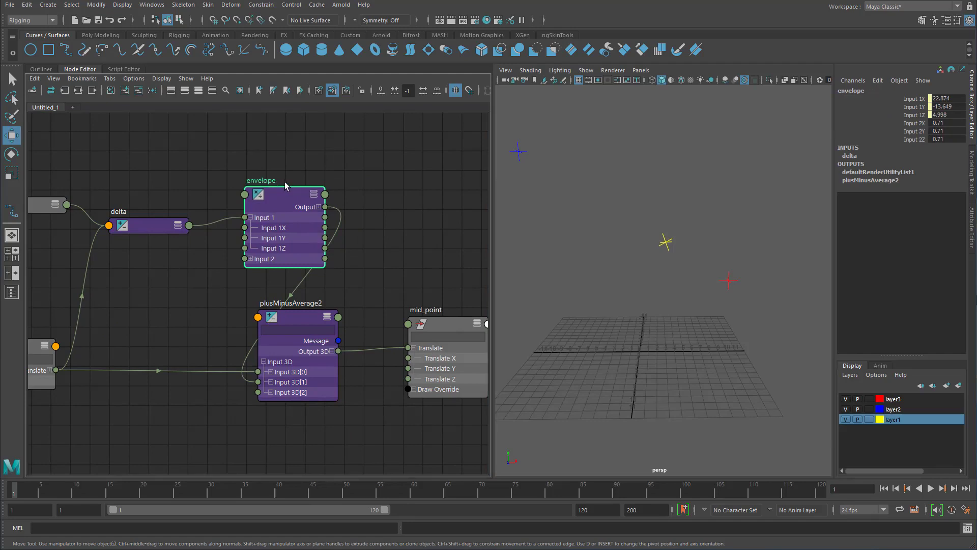
{"action": "key", "text": "1"}
{"action": "left_click_drag", "start_coordinate": [262, 207], "coordinate": [238, 208]}
Move the plusMinusAverage2 node nearer to mid_point and rename it as final_vtx.
{"action": "left_click_drag", "start_coordinate": [290, 315], "coordinate": [337, 283]}
{"action": "double_click", "coordinate": [329, 277]}
{"action": "type", "text": "t"}
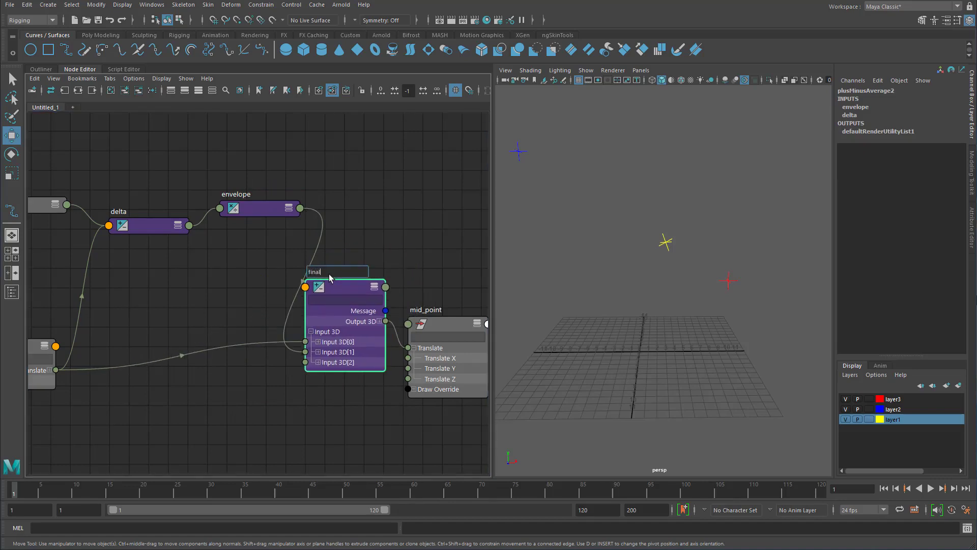
{"action": "type", "text": "inal_vtx"}
{"action": "key", "text": "Return"}
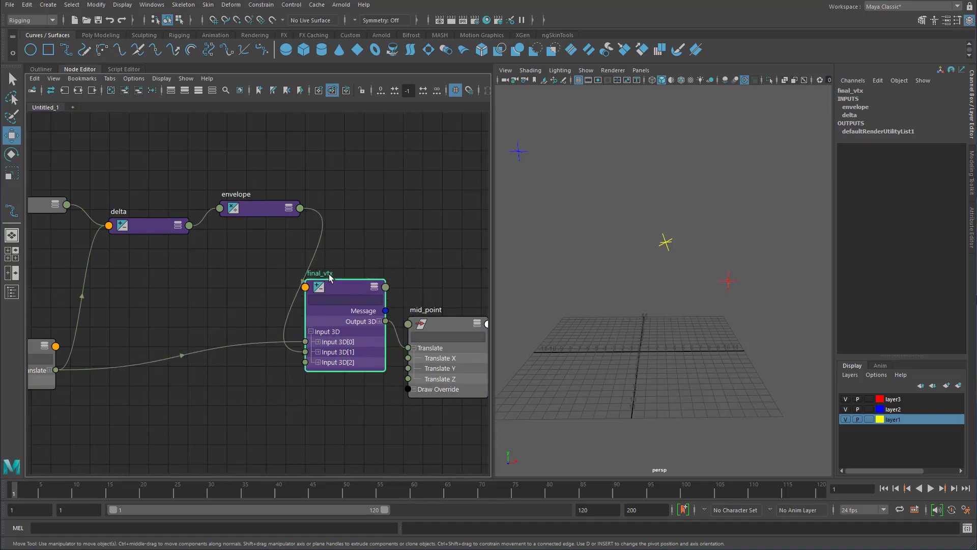
Collapse all the nodes to their simple view and rearrange the graph automatically.
{"action": "left_click", "coordinate": [343, 234]}
{"action": "left_click", "coordinate": [153, 91]}
{"action": "key", "text": "1"}
{"action": "left_click", "coordinate": [153, 90]}
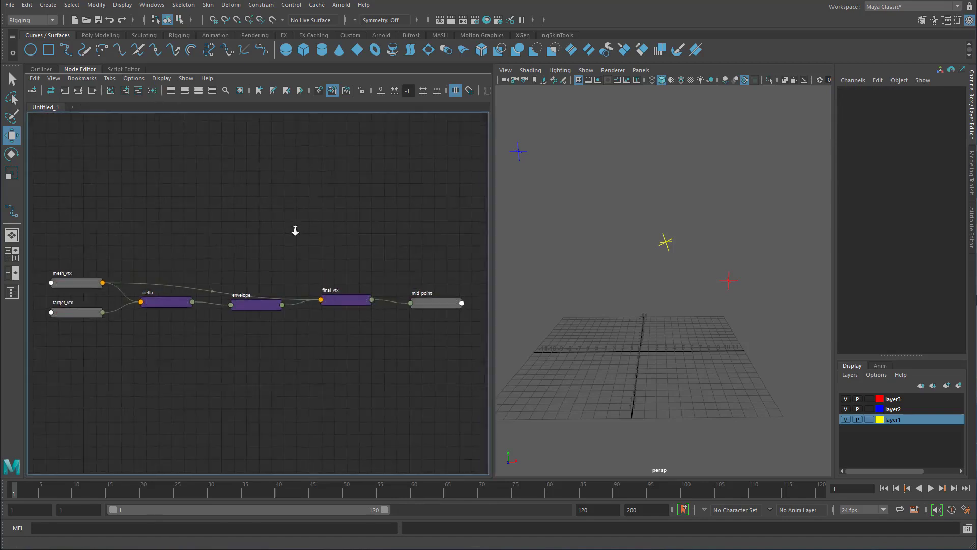
Set the envelope node's Input 2X, 2Y and 2Z to 1.
{"action": "scroll", "coordinate": [297, 231], "scroll_direction": "up", "scroll_amount": 1}
{"action": "left_click_drag", "start_coordinate": [627, 249], "coordinate": [609, 249], "text": "alt"}
{"action": "middle_click_drag", "start_coordinate": [573, 169], "coordinate": [628, 189], "text": "alt"}
{"action": "scroll", "coordinate": [306, 324], "scroll_direction": "up", "scroll_amount": 3}
{"action": "left_click", "coordinate": [224, 305]}
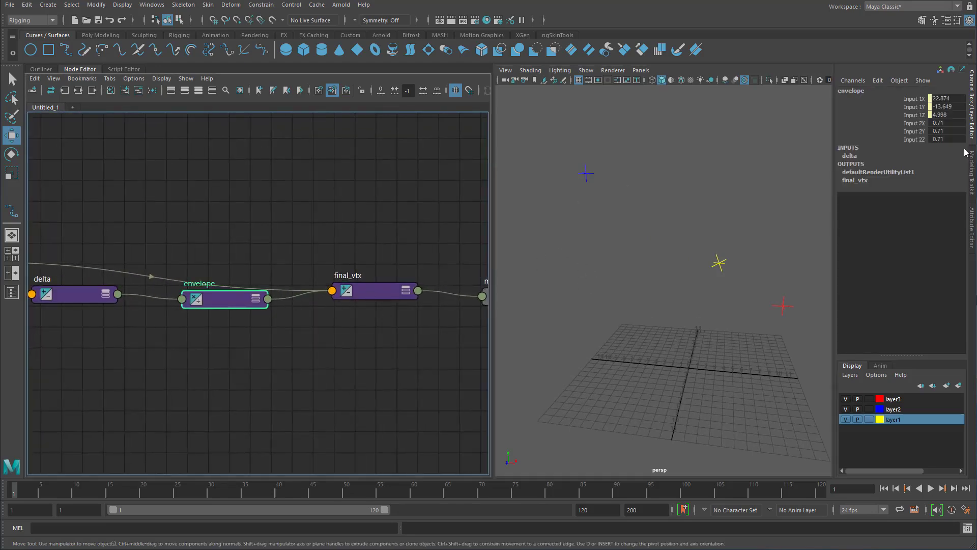
{"action": "left_click_drag", "start_coordinate": [942, 123], "coordinate": [949, 139]}
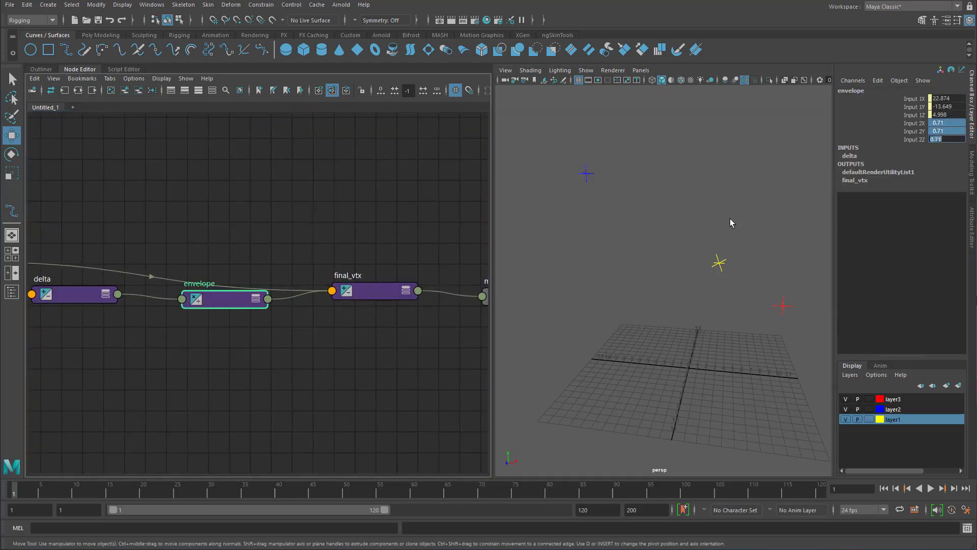
{"action": "middle_click_drag", "start_coordinate": [728, 220], "coordinate": [682, 214], "text": "alt"}
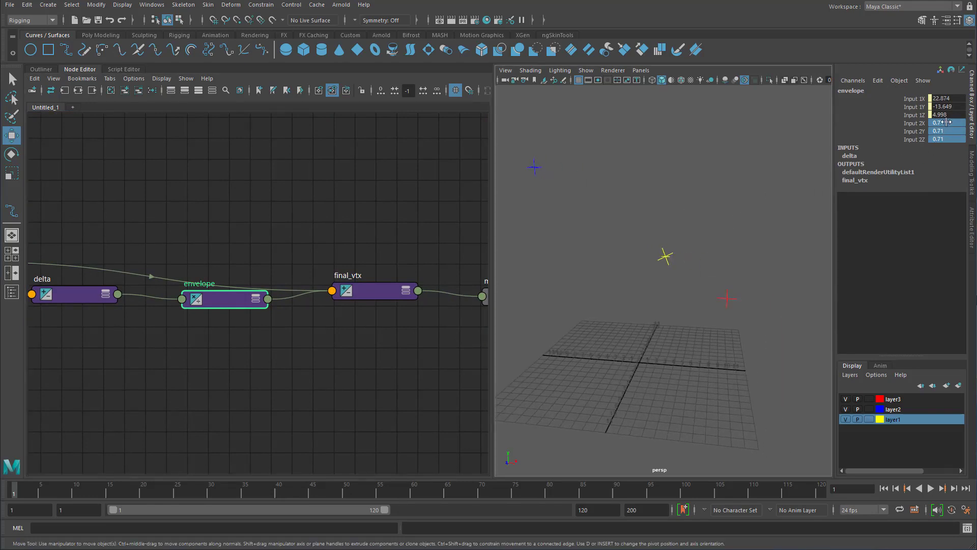
{"action": "double_click", "coordinate": [949, 138]}
{"action": "type", "text": "1"}
{"action": "key", "text": "Return"}
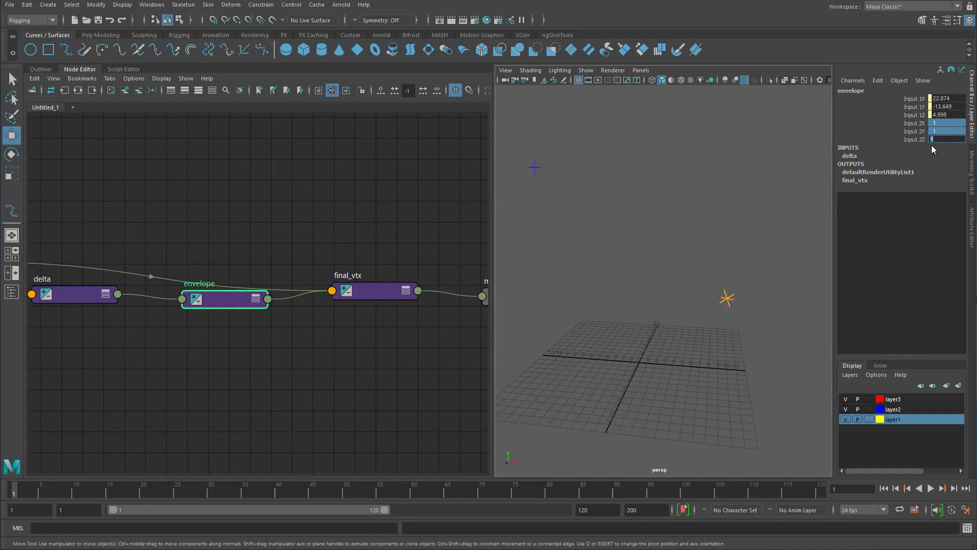
Move the target_vtx locator up to about X 12.34, Y 18.7, Z -2.39.
{"action": "left_click_drag", "start_coordinate": [720, 242], "coordinate": [694, 233], "text": "alt"}
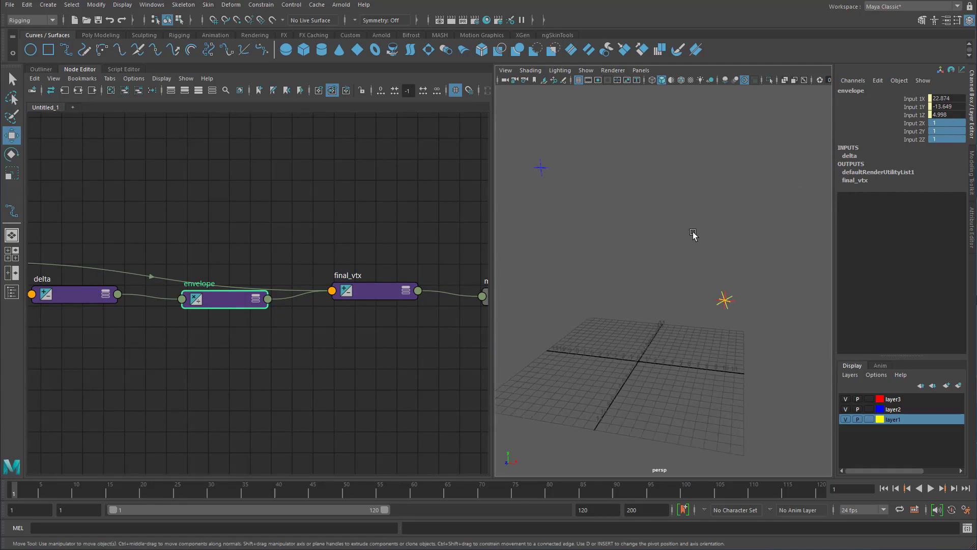
{"action": "left_click", "coordinate": [729, 302]}
{"action": "left_click_drag", "start_coordinate": [729, 304], "coordinate": [758, 195]}
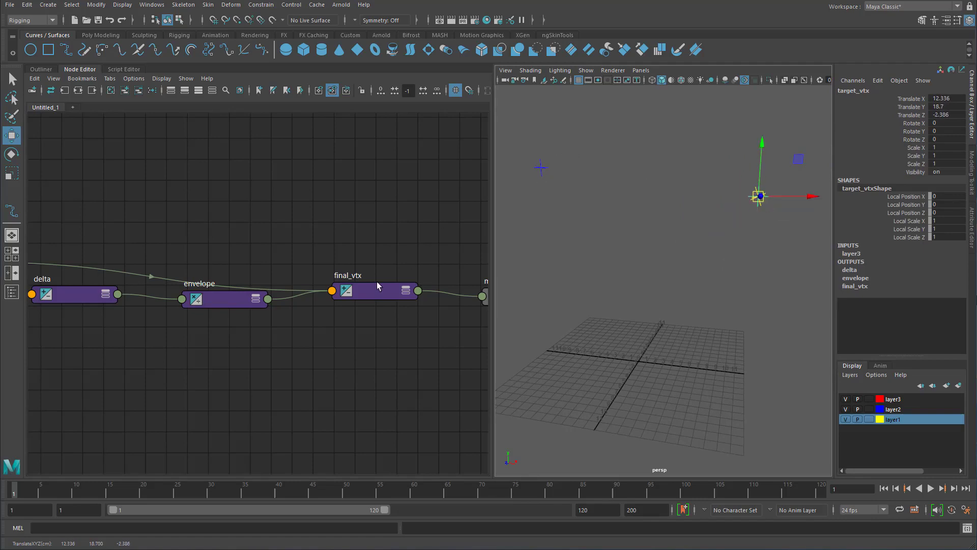
Set the envelope node's Input 2X, 2Y and 2Z to 0 and move the mesh_vtx locator down toward target_vtx.
{"action": "left_click", "coordinate": [226, 304]}
{"action": "left_click_drag", "start_coordinate": [946, 122], "coordinate": [946, 138]}
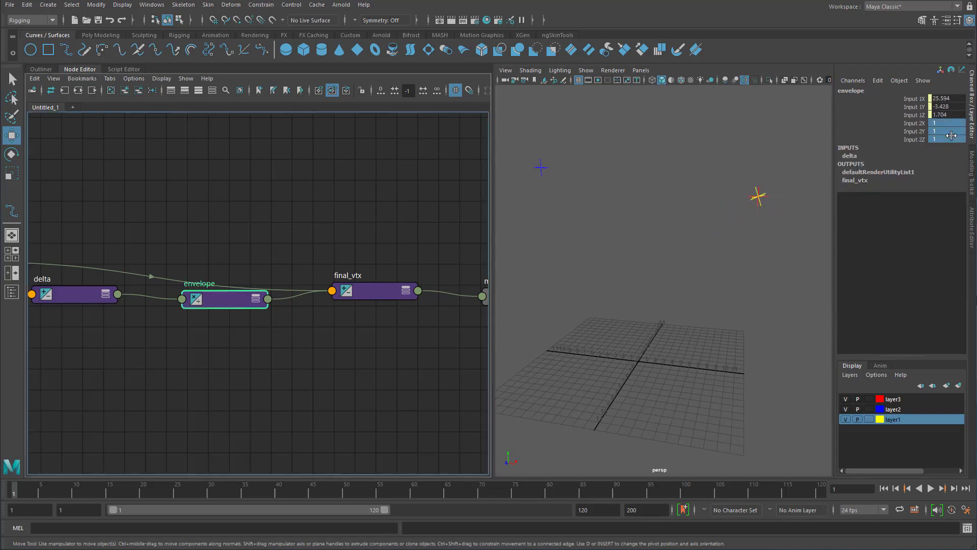
{"action": "left_click", "coordinate": [643, 129]}
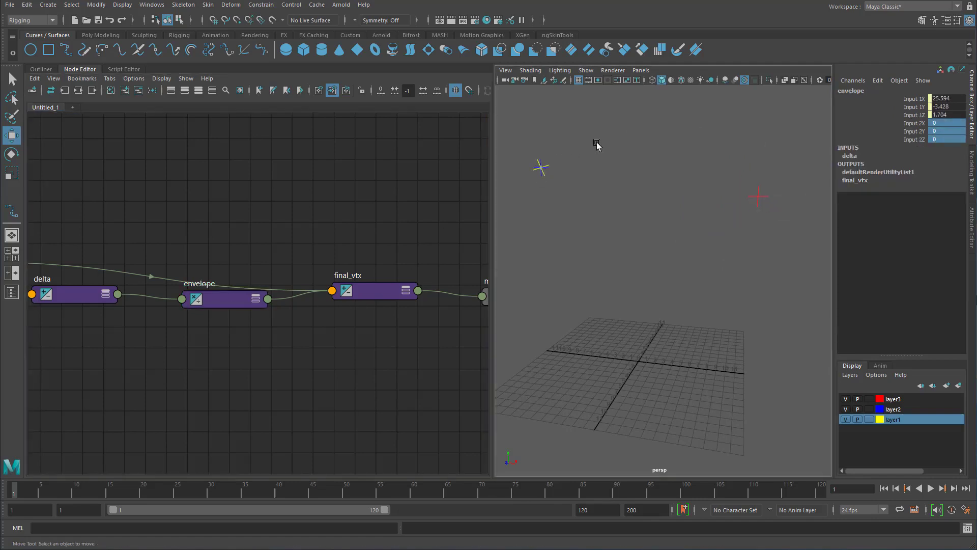
{"action": "left_click", "coordinate": [541, 164]}
{"action": "left_click_drag", "start_coordinate": [540, 164], "coordinate": [580, 201]}
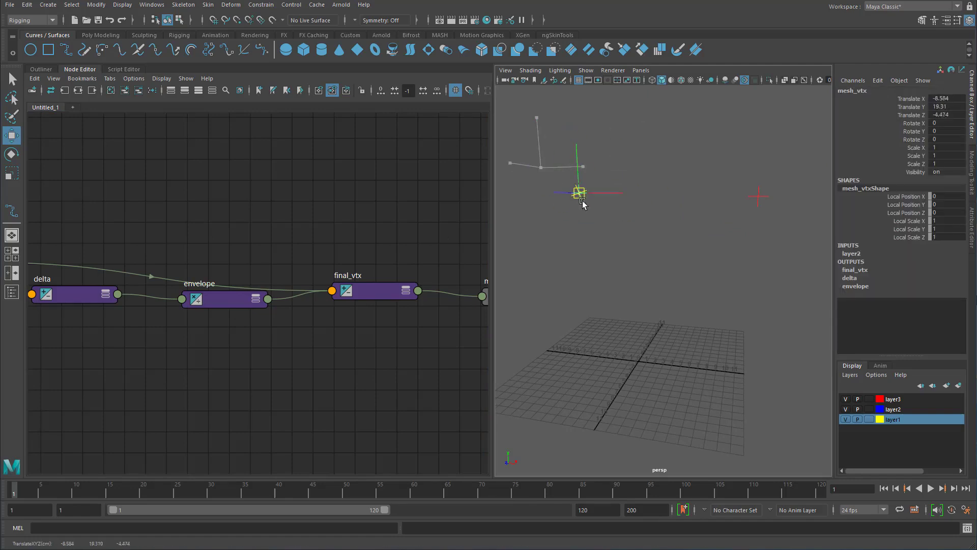
Increase envelope's Input 2X, 2Y and 2Z together until mid_point sits slightly past halfway from mesh_vtx to target_vtx, and deselect everything.
{"action": "left_click", "coordinate": [210, 302]}
{"action": "left_click_drag", "start_coordinate": [914, 123], "coordinate": [914, 138]}
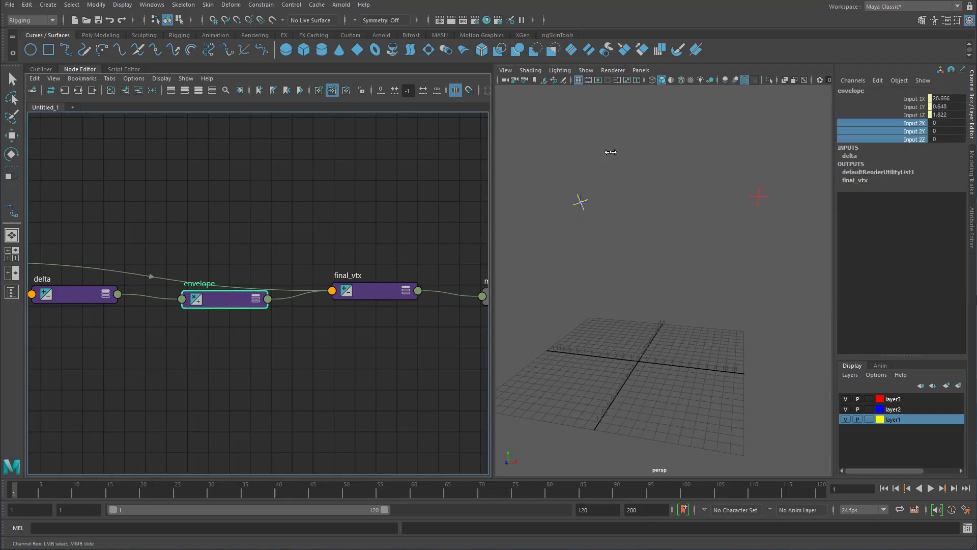
{"action": "middle_click_drag", "start_coordinate": [613, 152], "coordinate": [637, 157]}
{"action": "left_click", "coordinate": [668, 223]}
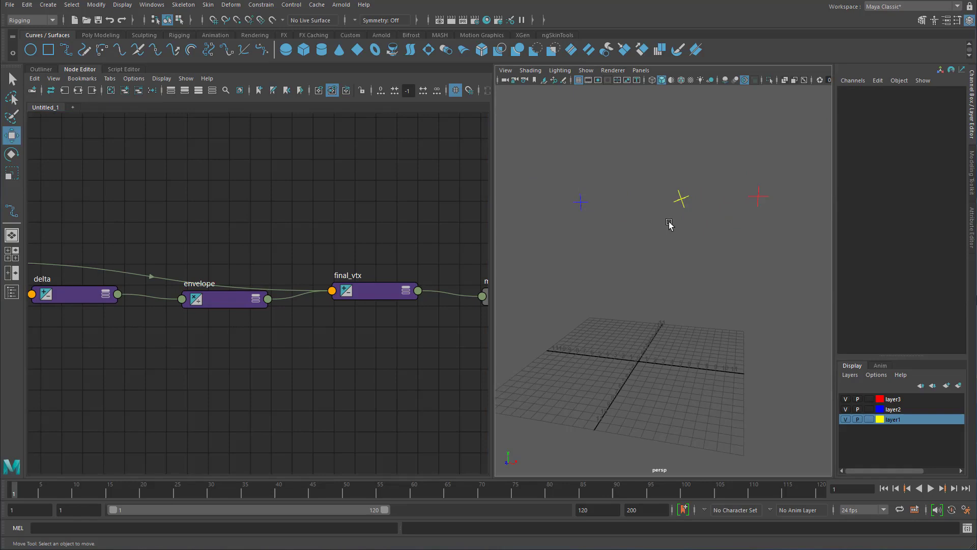